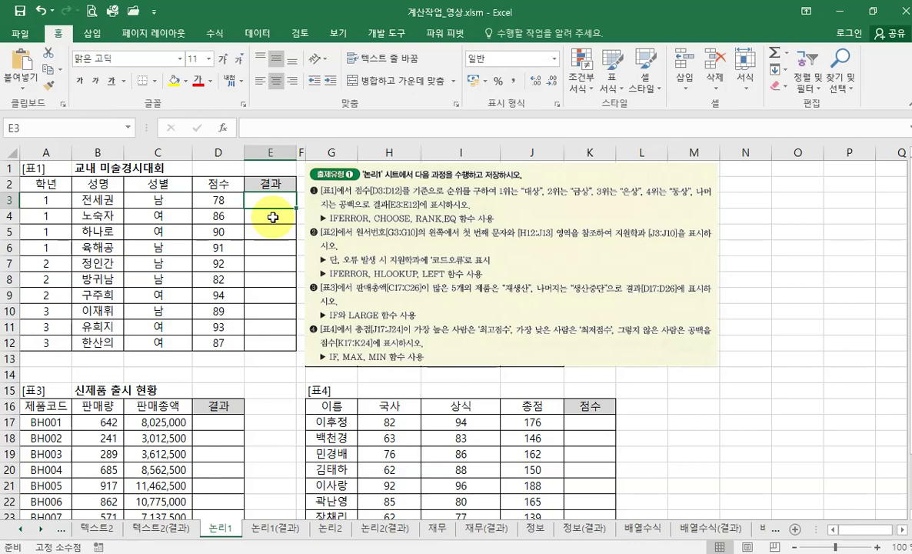
- Start a CHOOSE formula in the first result cell E3 of [표1] and open its function arguments
drag(222, 200, 223, 342)
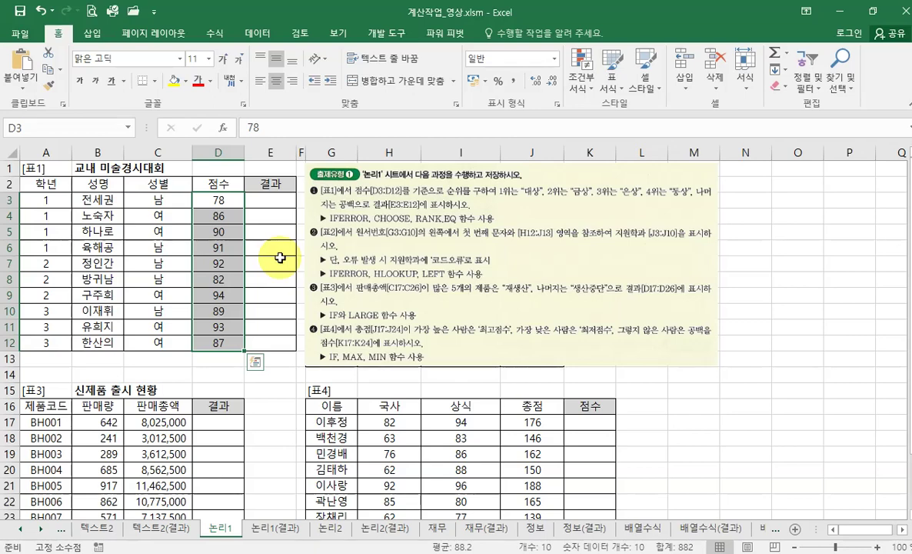
click(276, 206)
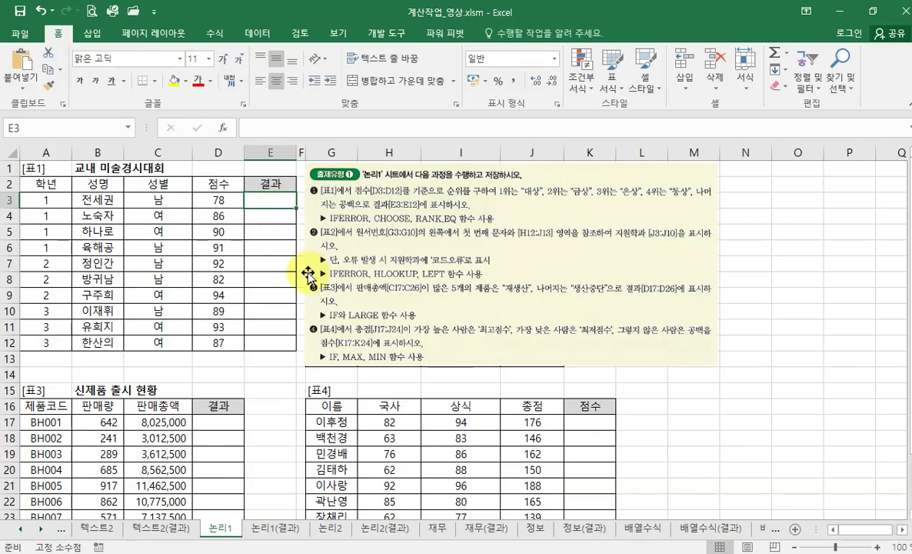
text(=)
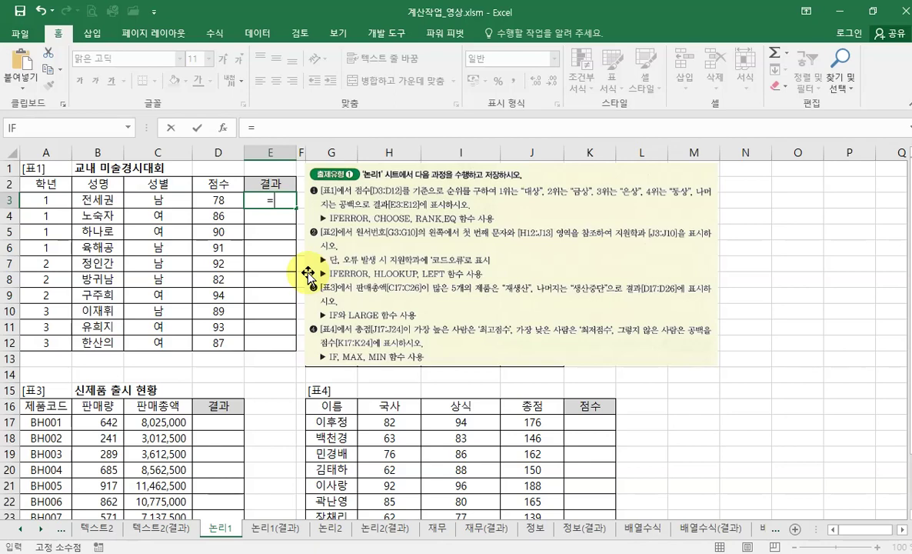
text(cho)
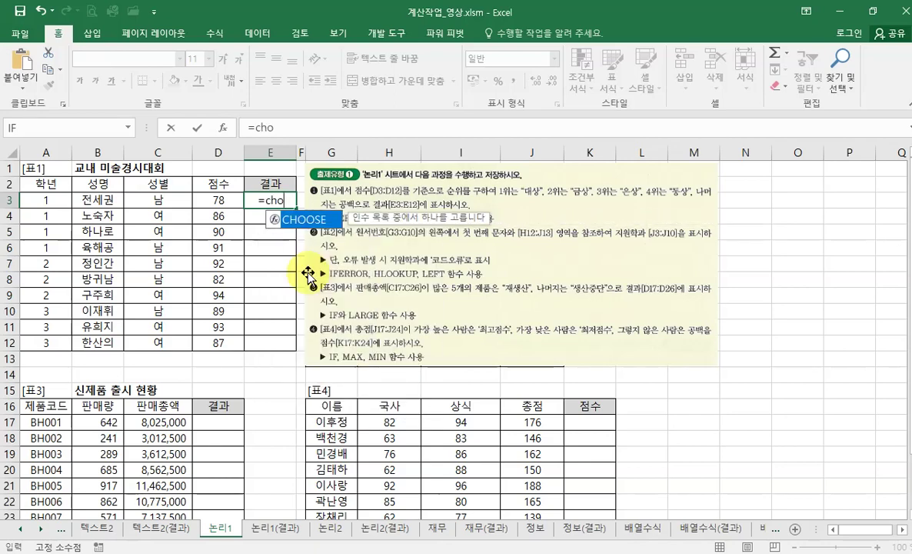
double_click(281, 219)
click(225, 131)
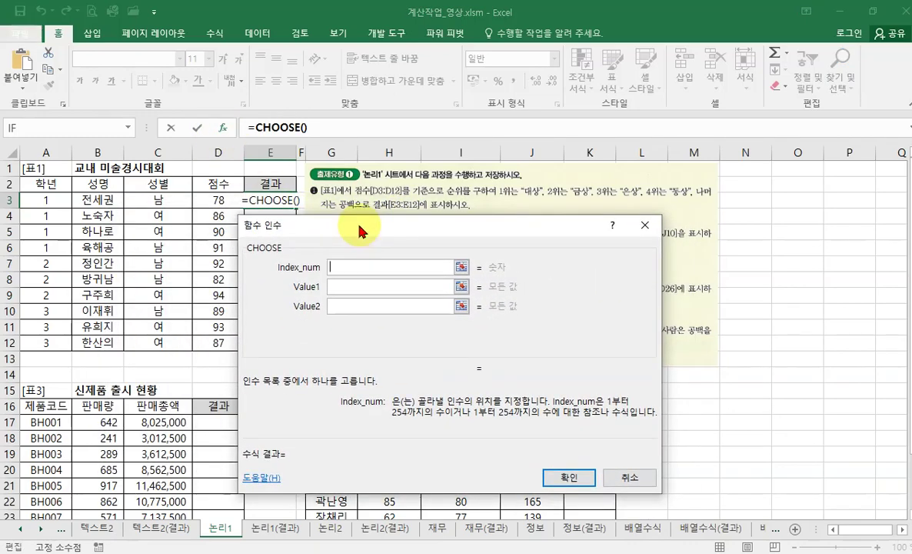
drag(351, 231, 363, 229)
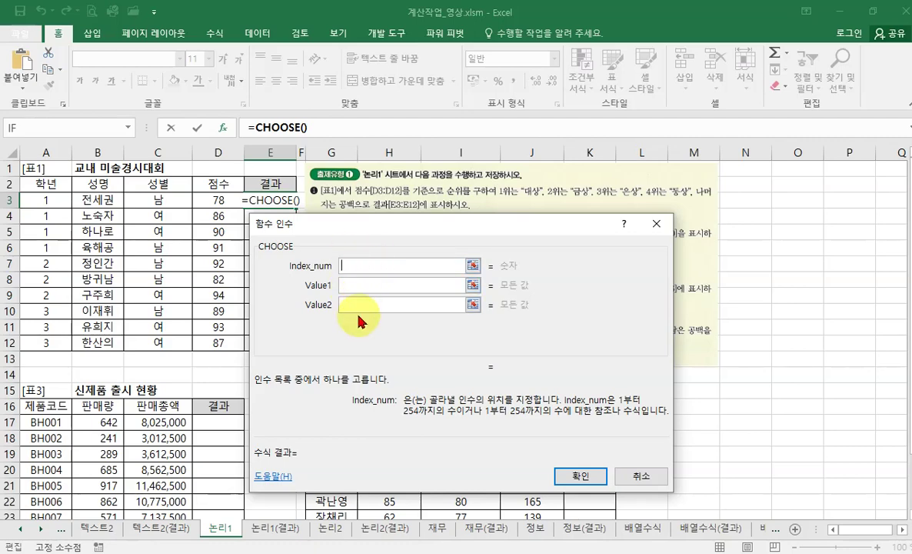
- Nest RANK.EQ as the CHOOSE index number, ranking D3 within the absolute range $D$3:$D$12
text(rank.)
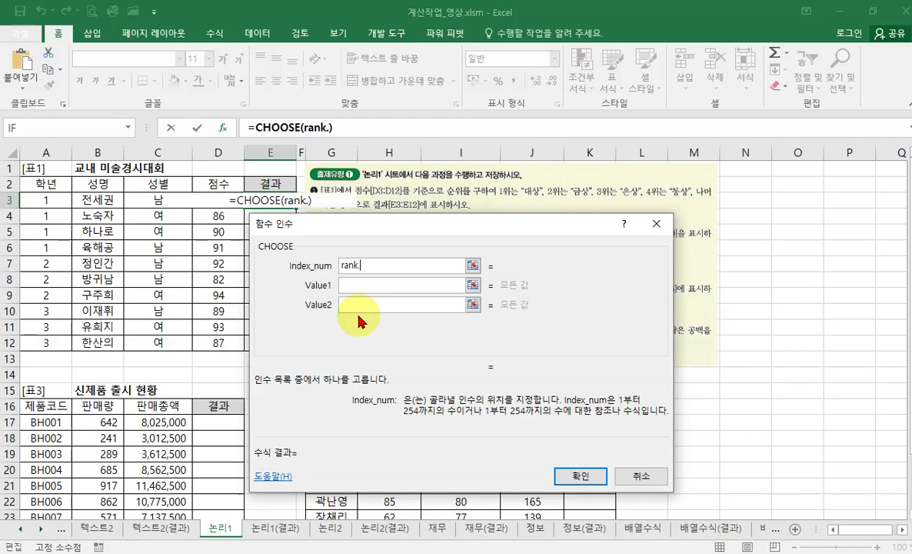
text(eq())
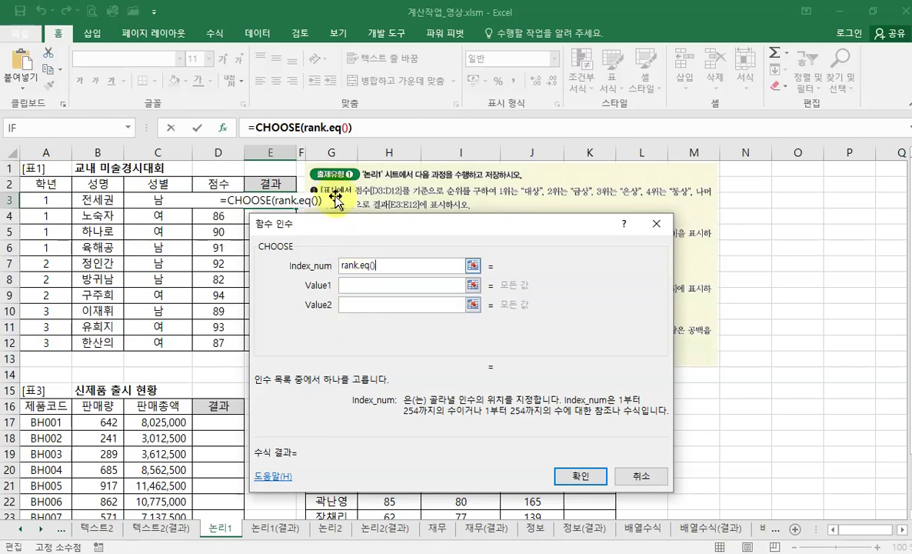
click(330, 129)
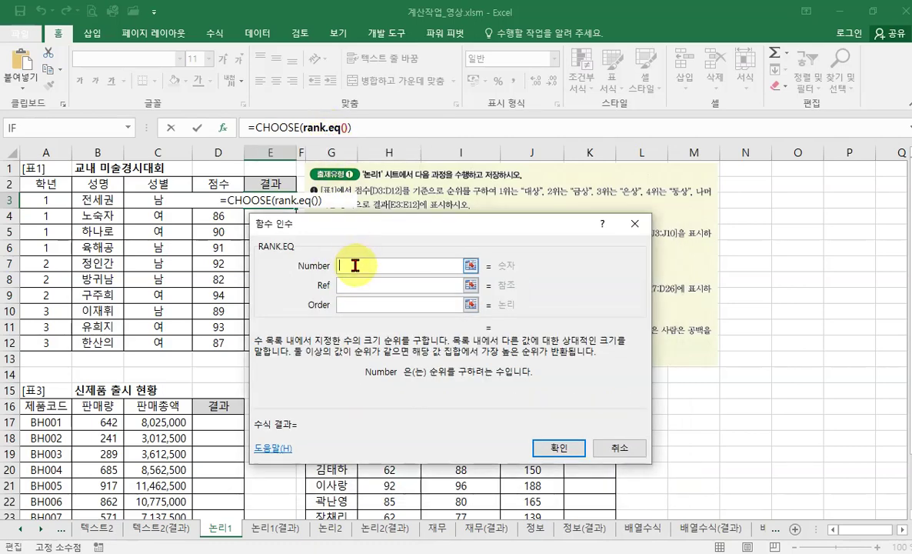
click(221, 203)
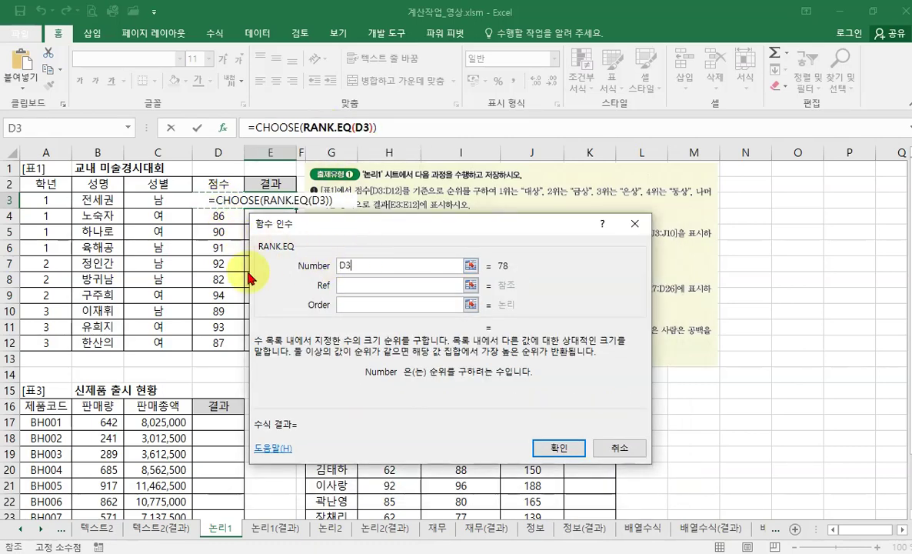
click(346, 287)
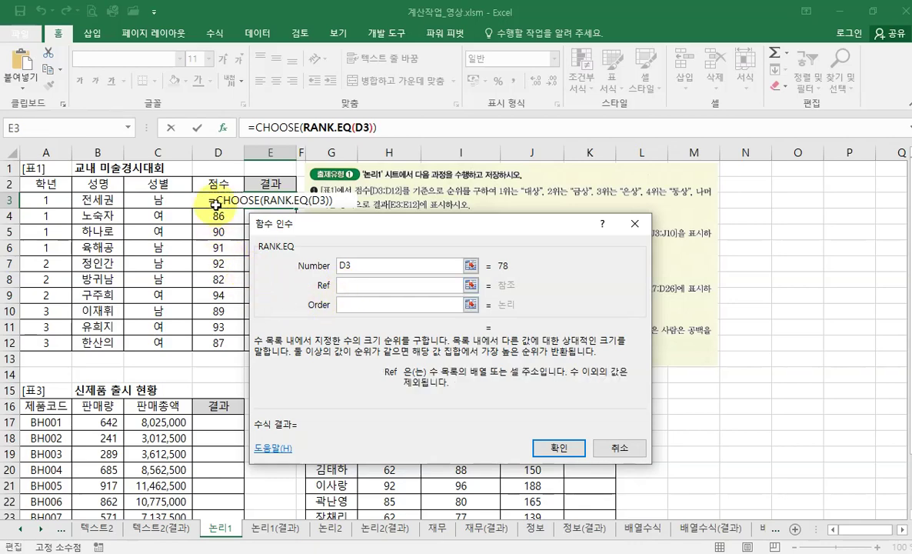
drag(215, 199, 233, 345)
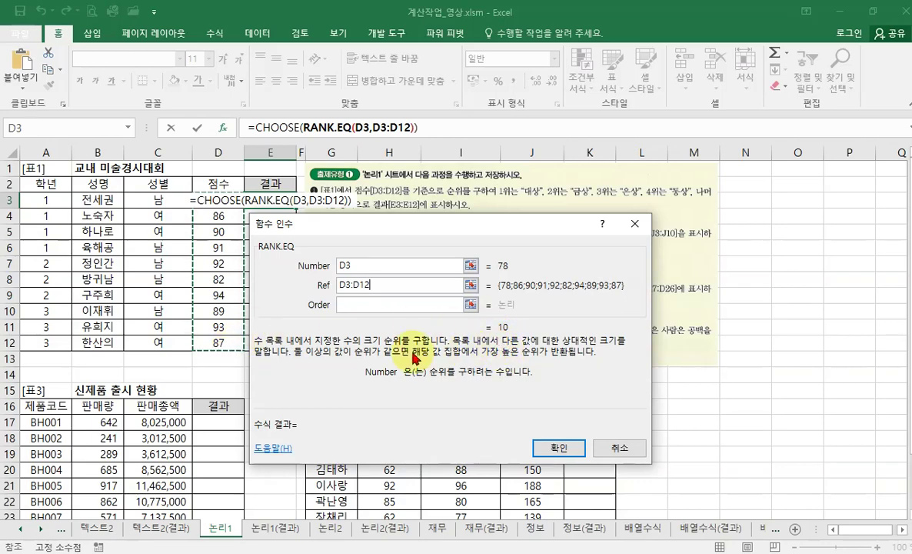
drag(371, 231, 457, 230)
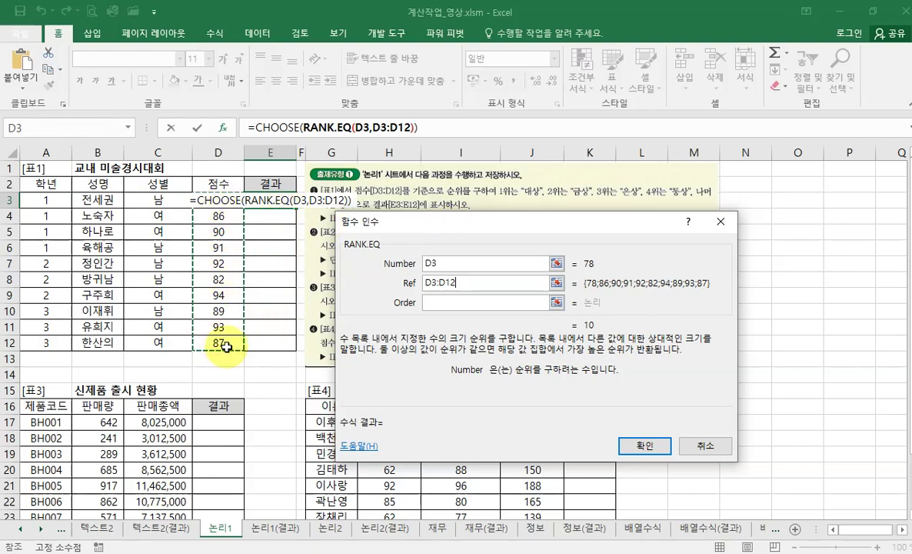
key(F4)
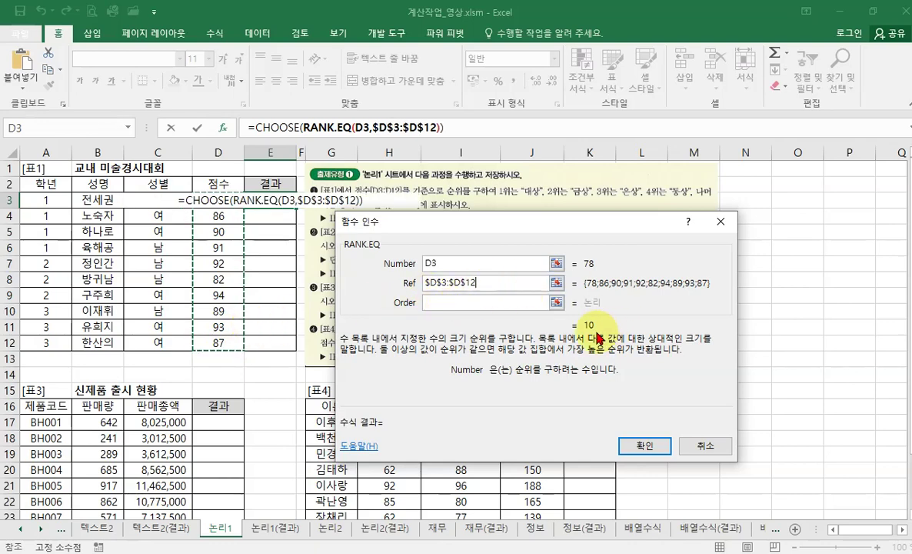
- Set the CHOOSE values for ranks 1 to 4 to "대상", "금상", "은상" and "동상"
click(282, 128)
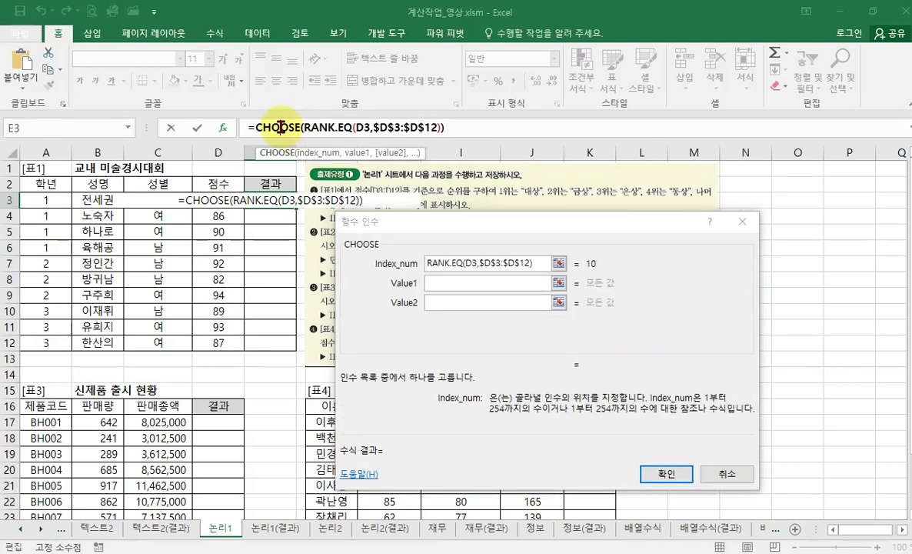
click(453, 285)
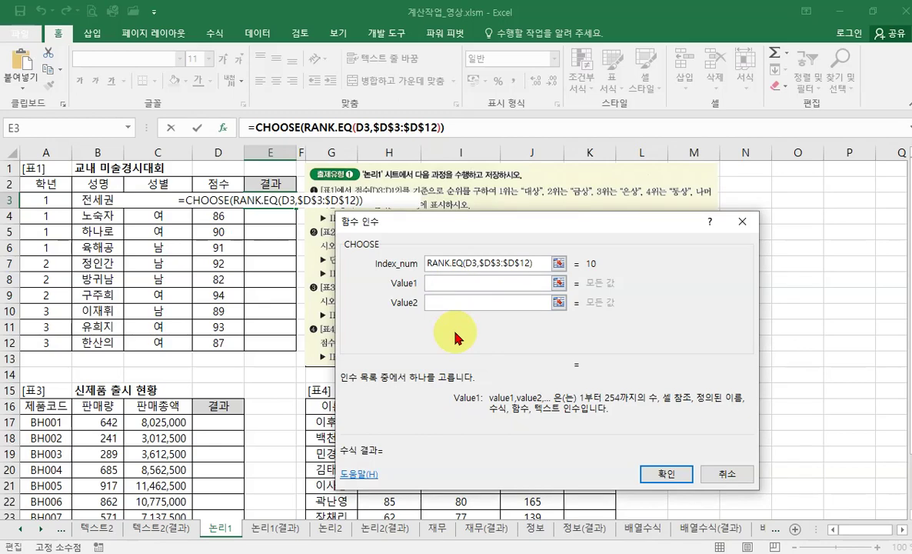
text("대상")
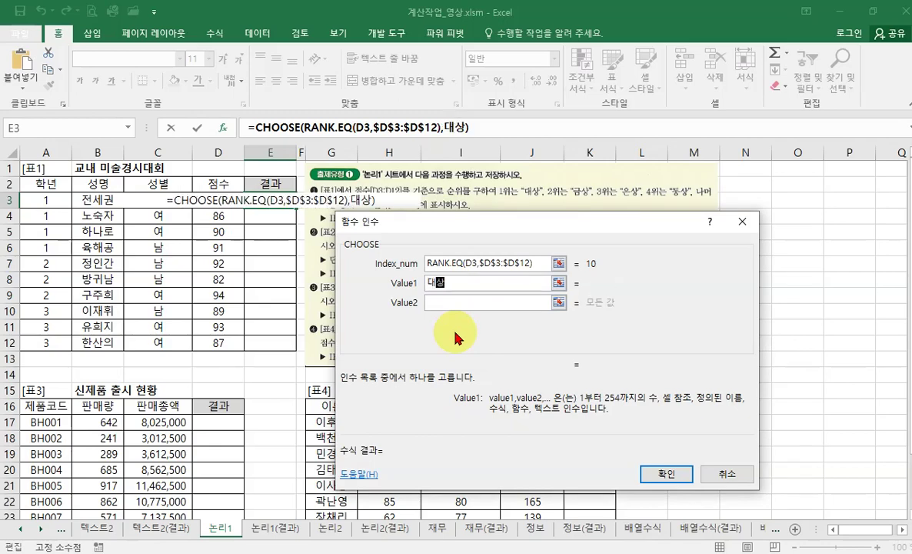
key(Tab)
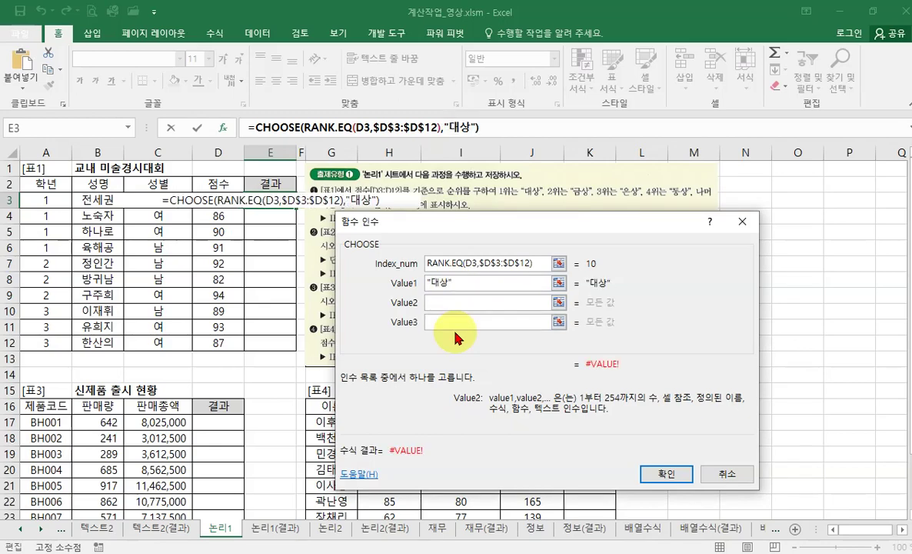
text(금상)
key(Tab)
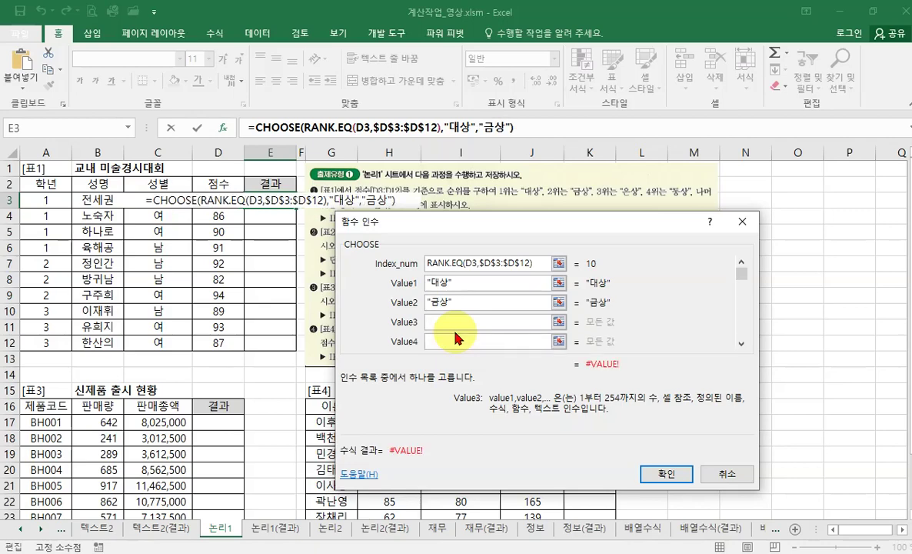
text(은상)
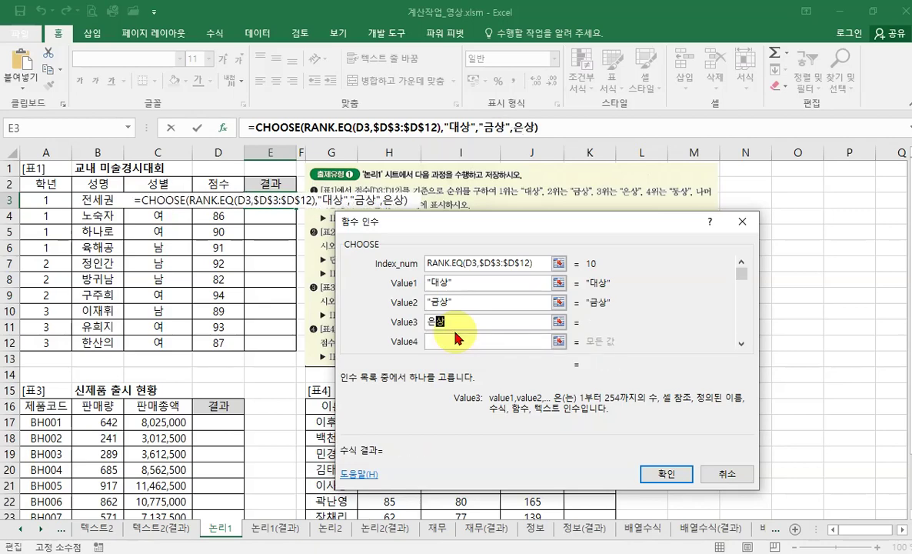
key(Tab)
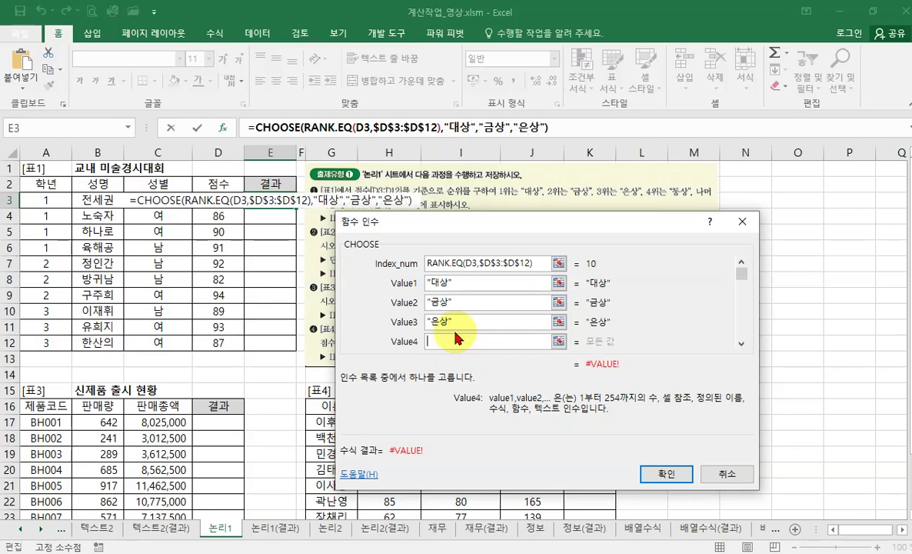
text(동상)
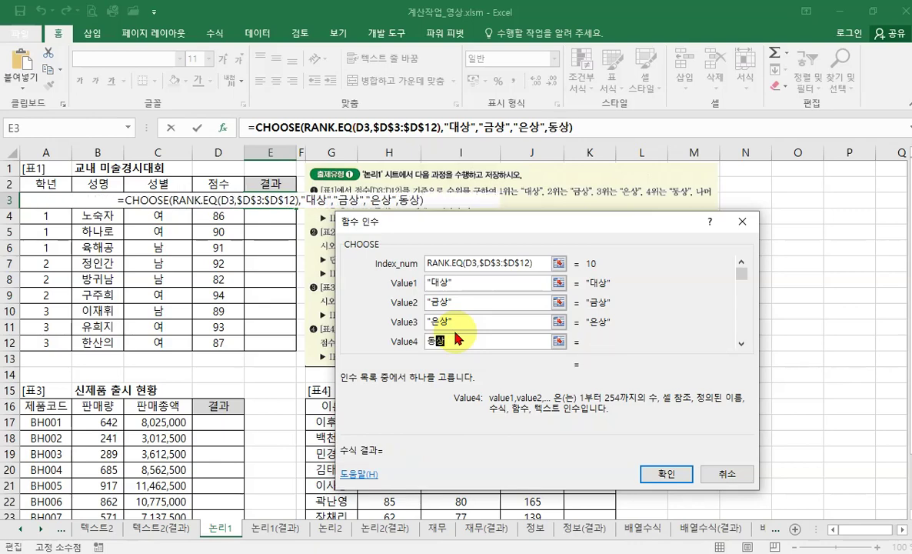
- Accept the CHOOSE formula in E3 and copy it down the result column through E12
click(459, 326)
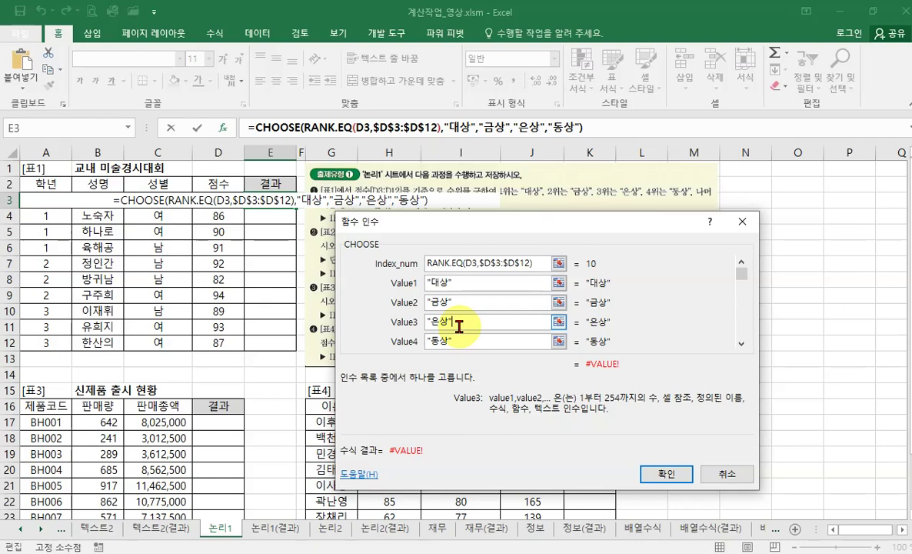
click(740, 344)
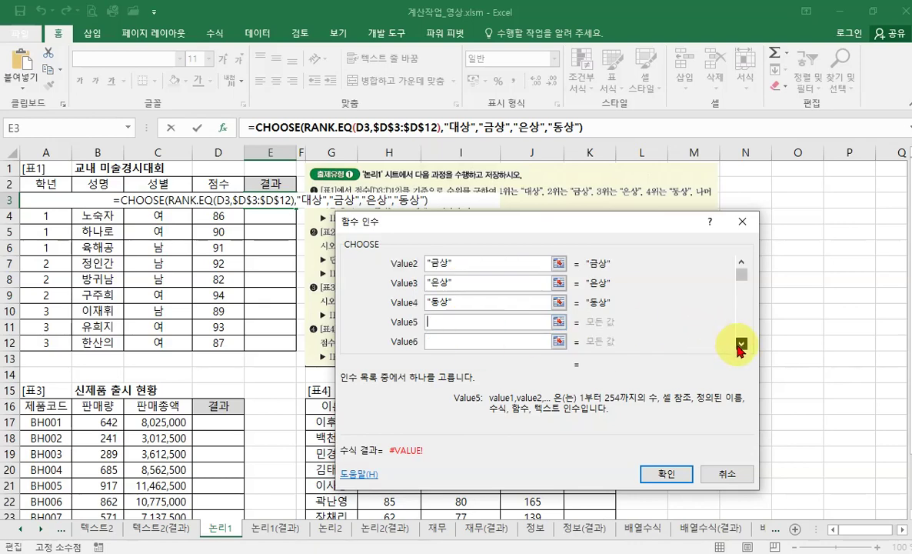
click(662, 475)
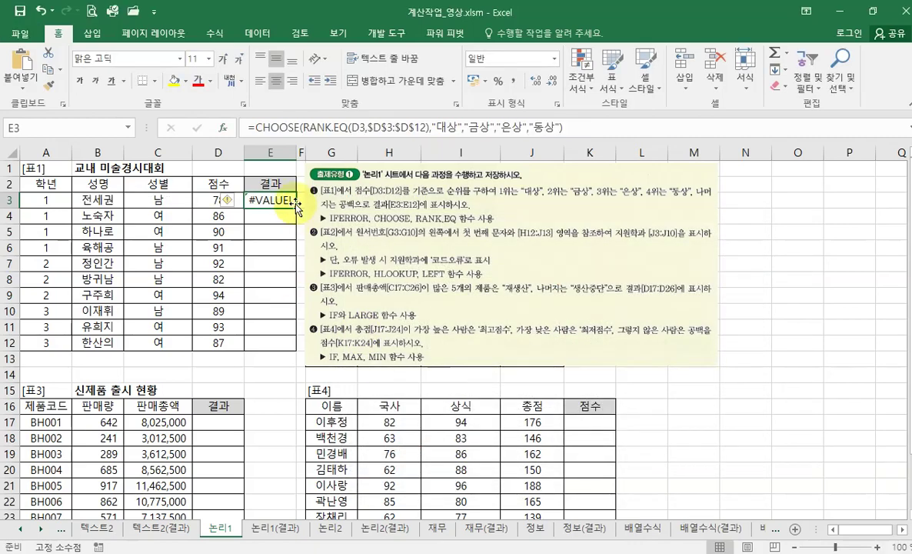
drag(296, 206, 300, 352)
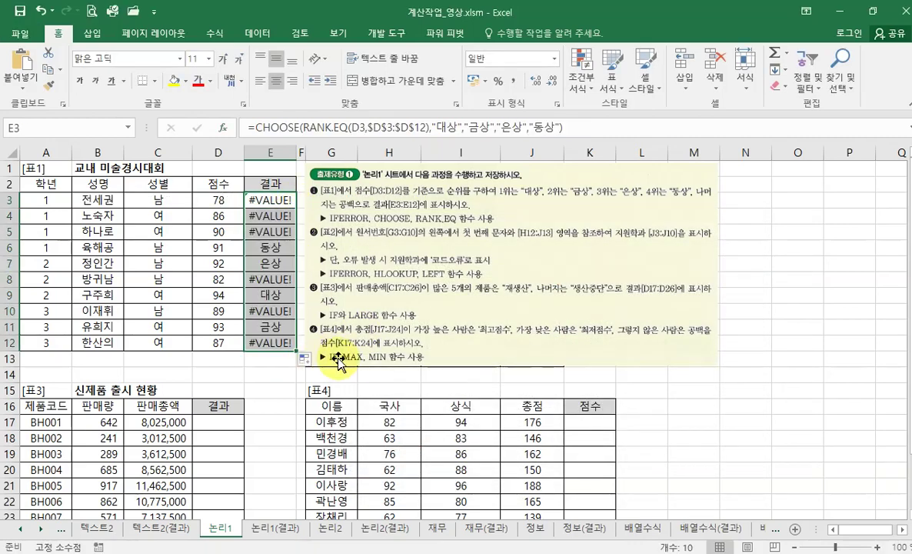
- Edit the formula in E3 to wrap the existing CHOOSE function in IFERROR
click(271, 201)
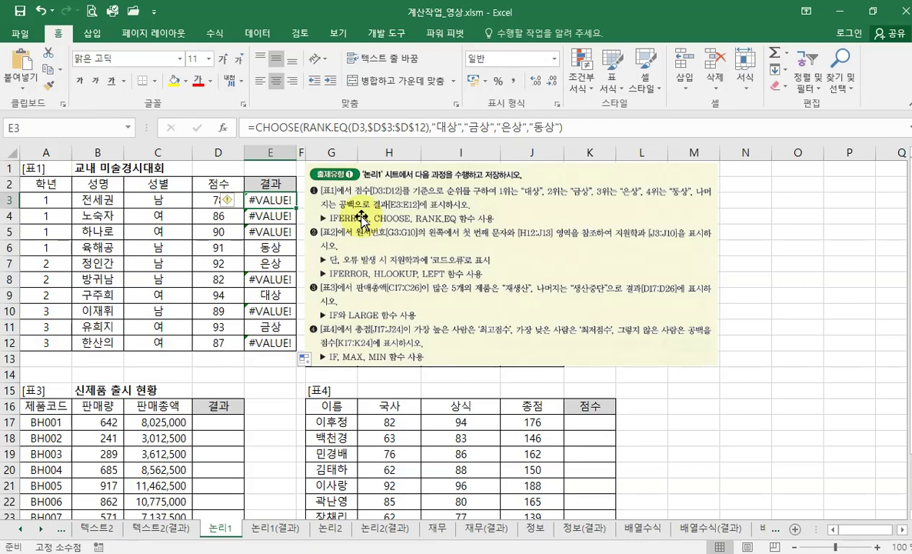
click(252, 131)
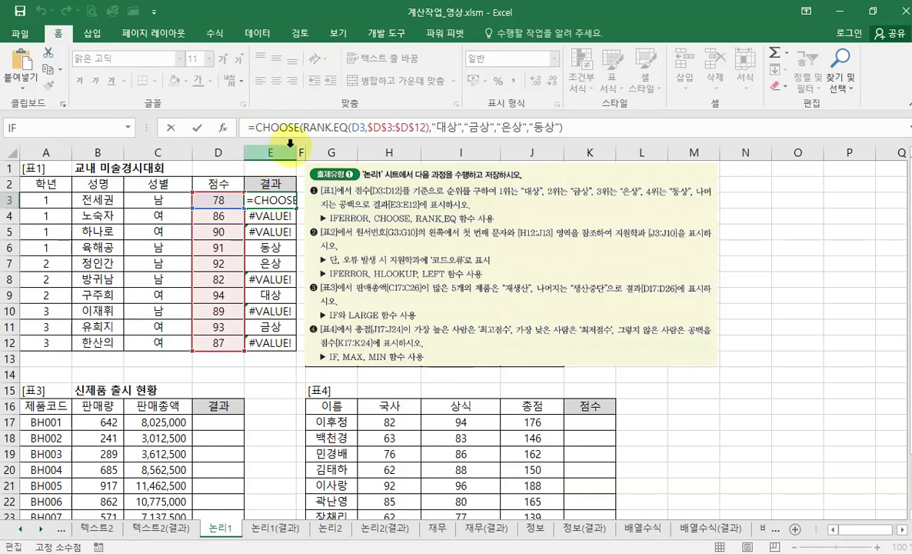
text(ㅑㄹ)
key(BackSpace)
key(BackSpace)
text(if)
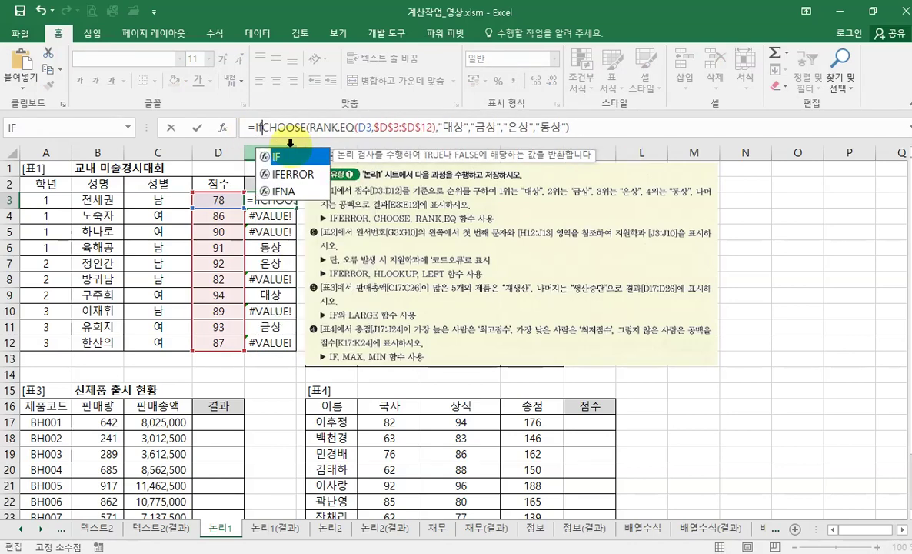
double_click(291, 174)
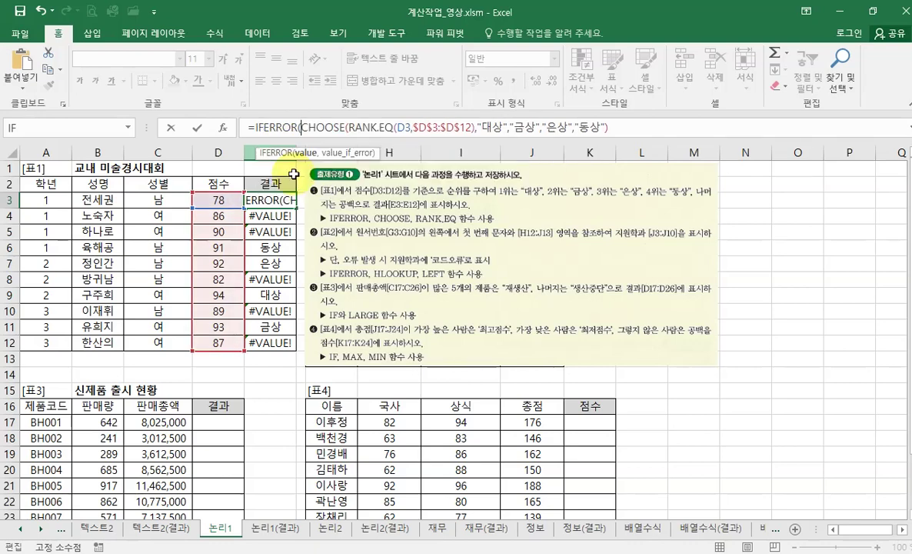
- Set the IFERROR error value to an empty string ("") and copy the E3 formula down through E12
click(225, 131)
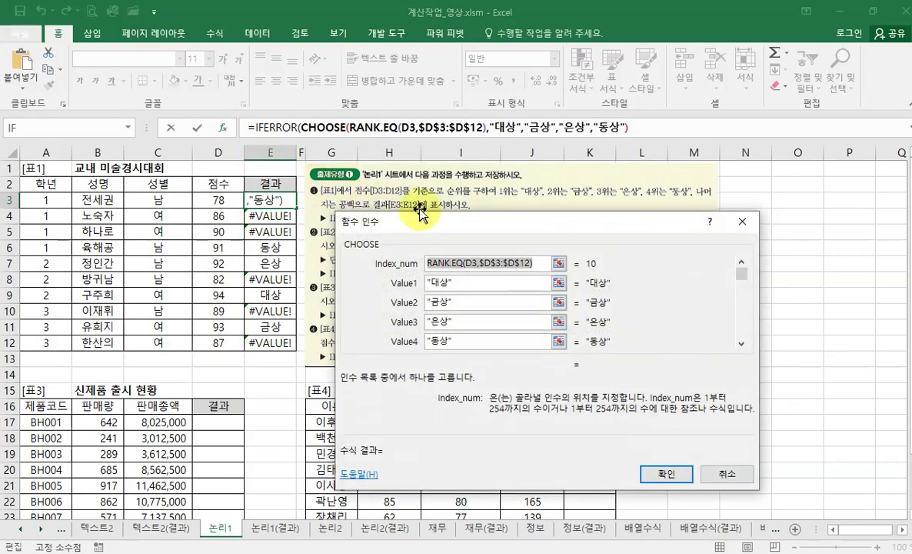
click(265, 128)
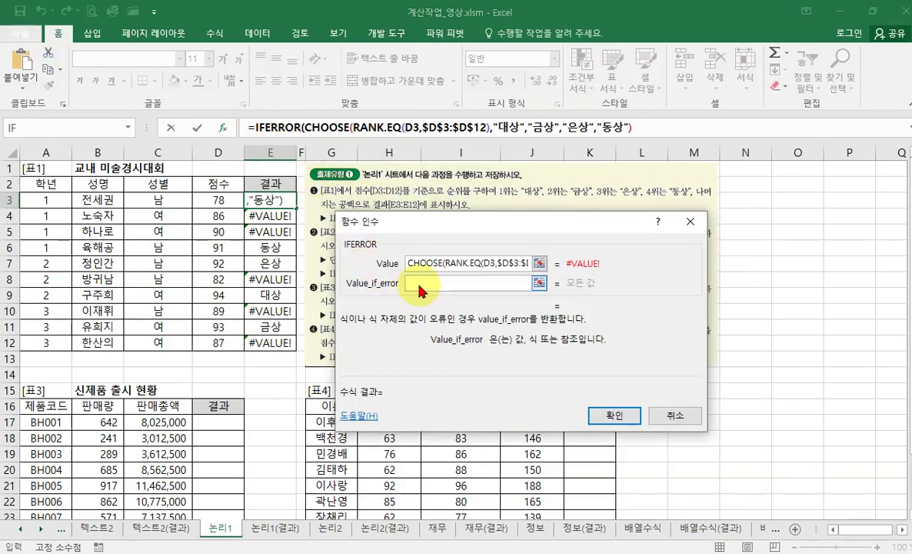
click(408, 283)
text("")
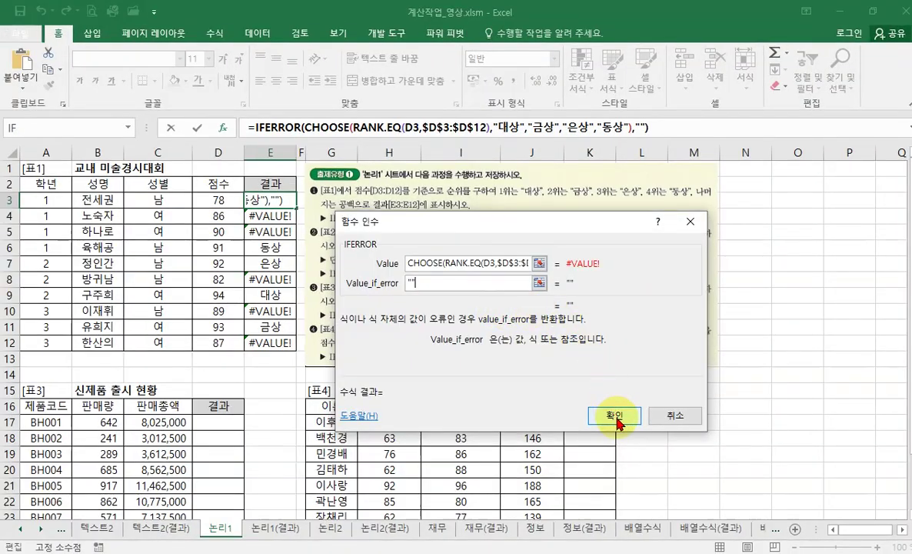
click(616, 420)
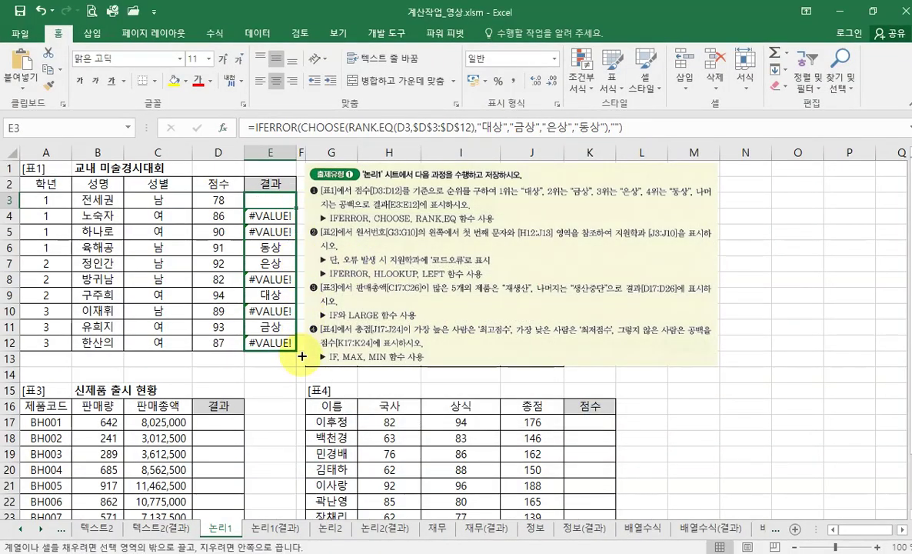
drag(302, 356, 302, 358)
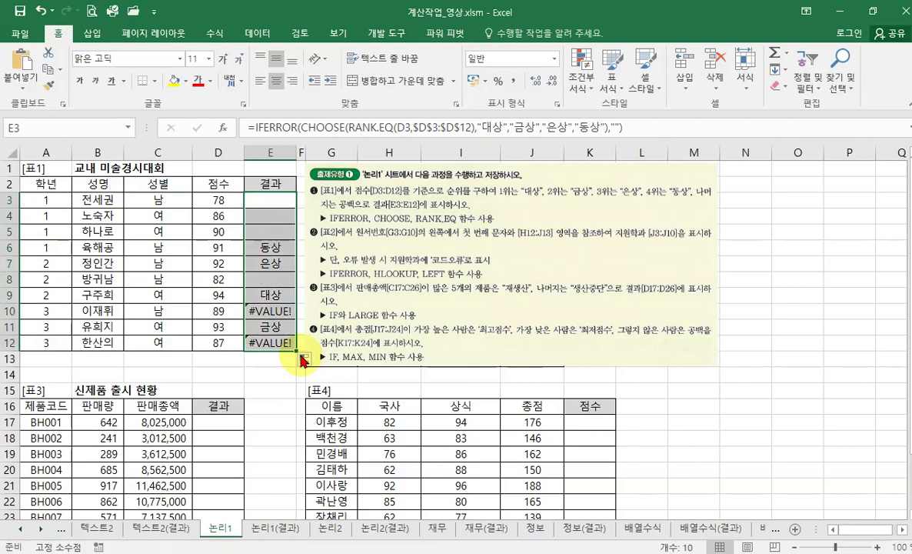
- Move the exercise instruction picture off 표2 so it starts at column K, and select cell J3
click(278, 203)
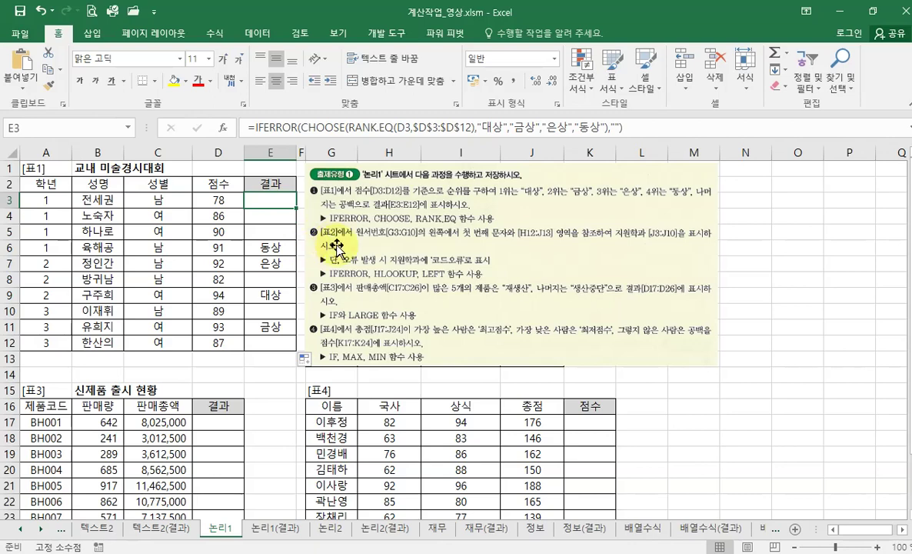
drag(342, 244, 606, 260)
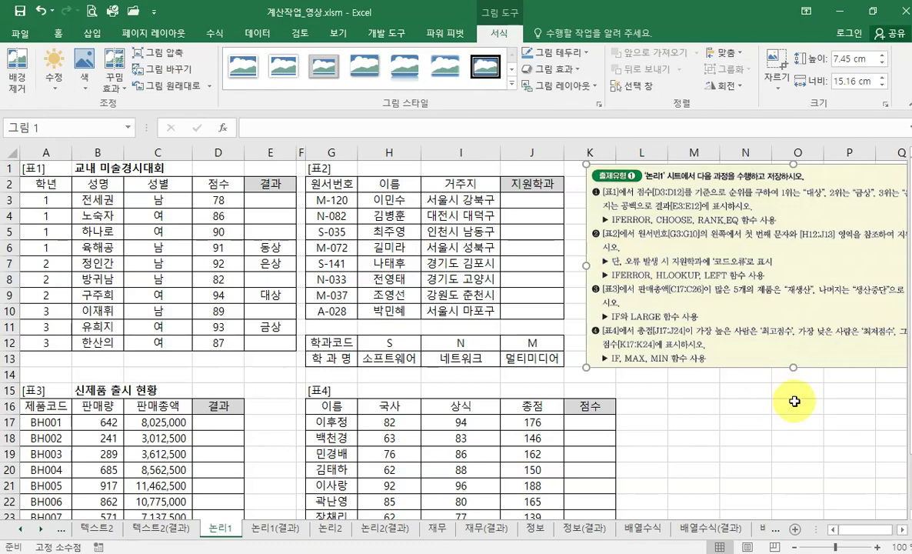
click(902, 530)
click(903, 530)
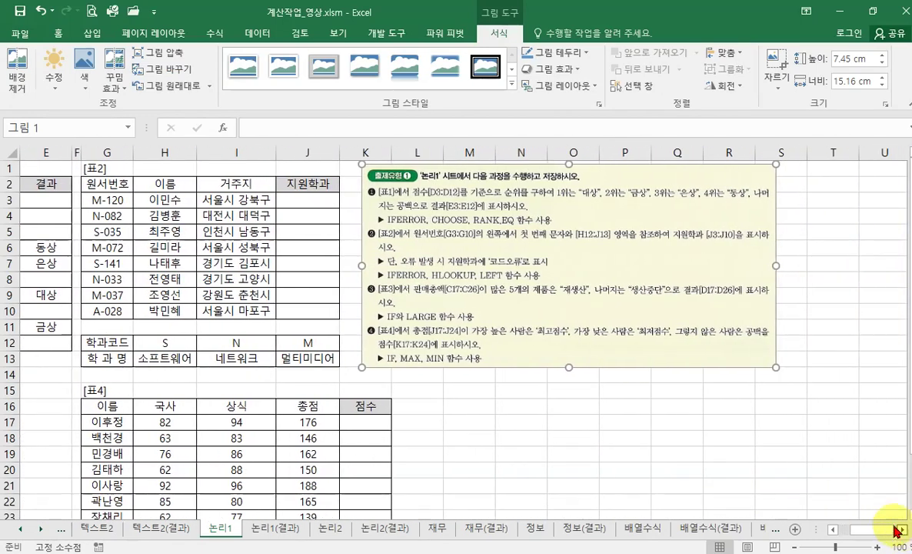
click(319, 203)
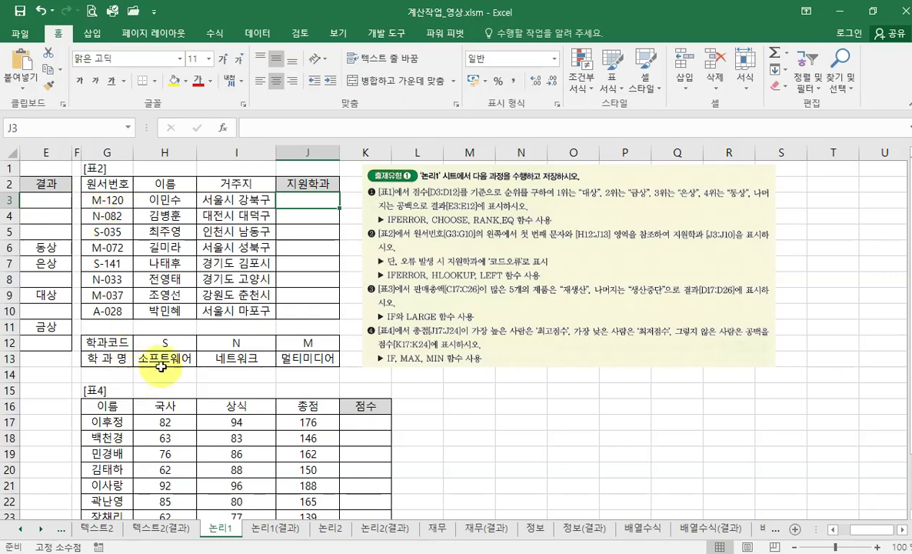
mouse_move(127, 331)
mouse_down()
mouse_move(355, 368)
mouse_move(343, 372)
mouse_up()
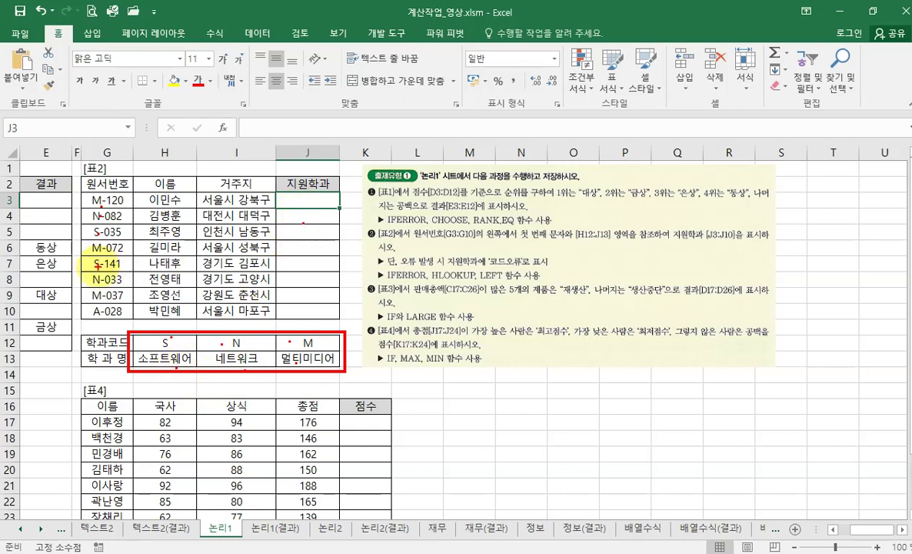
drag(96, 301, 94, 302)
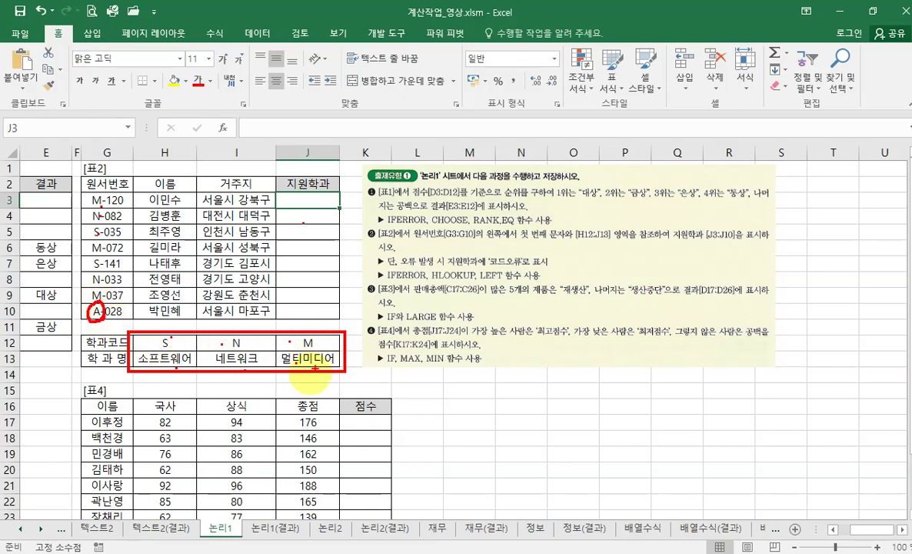
mouse_move(304, 307)
mouse_down()
mouse_move(280, 319)
mouse_move(324, 317)
mouse_up()
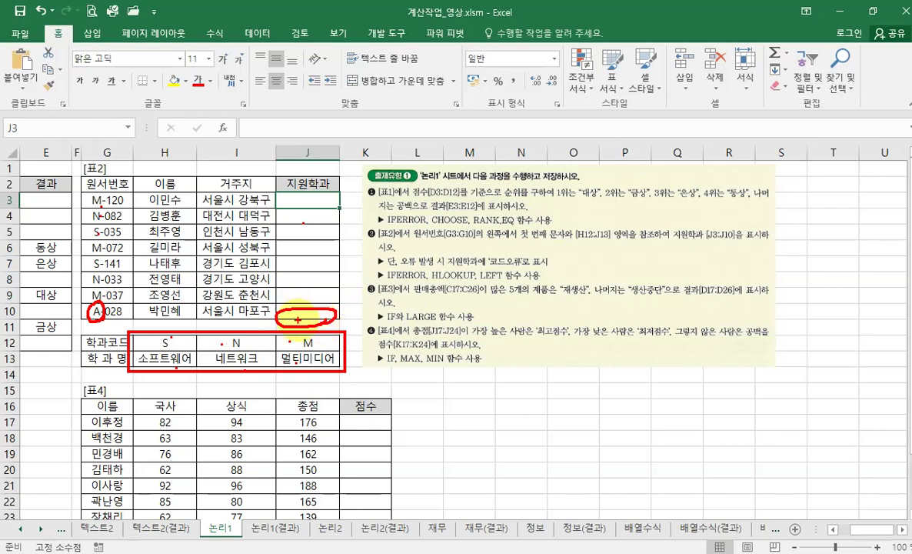
mouse_move(309, 306)
mouse_down()
mouse_move(322, 319)
mouse_move(309, 319)
mouse_up()
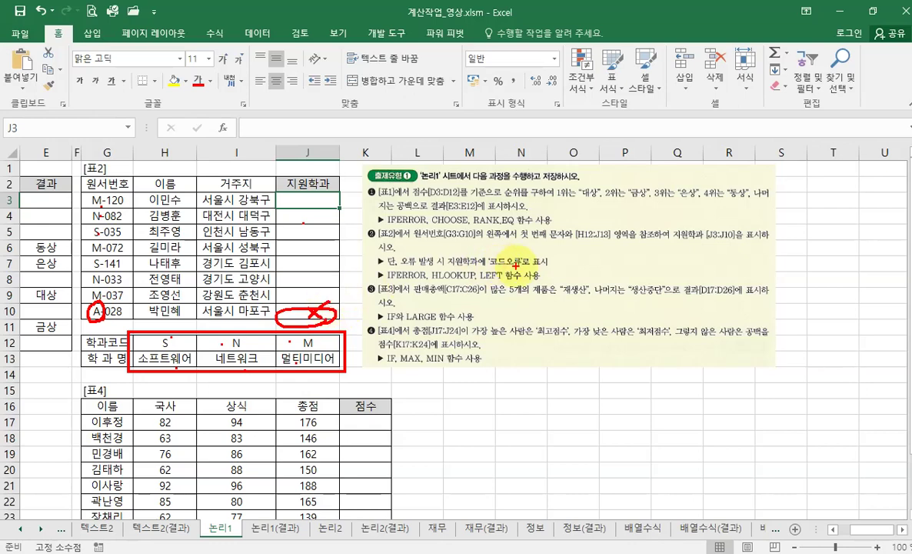
mouse_move(475, 252)
mouse_down()
mouse_move(459, 265)
mouse_move(523, 232)
mouse_up()
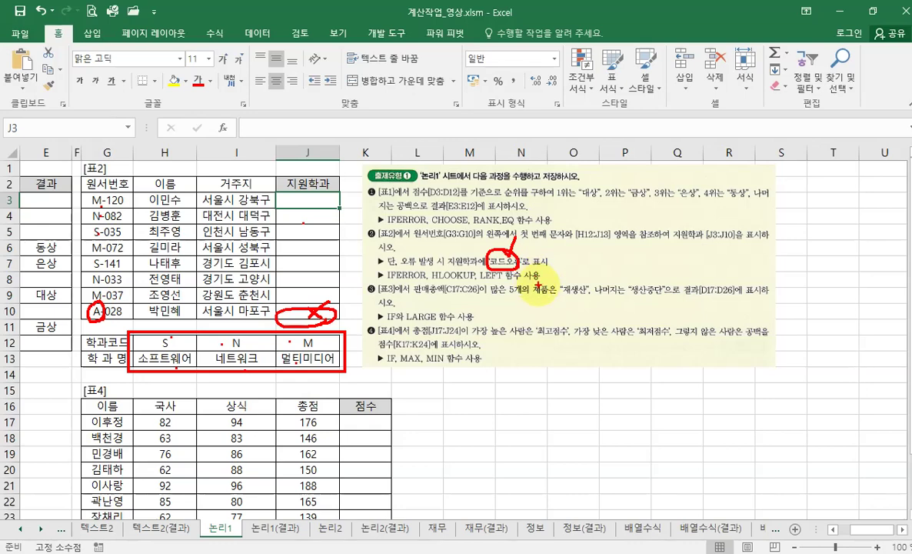
key(Escape)
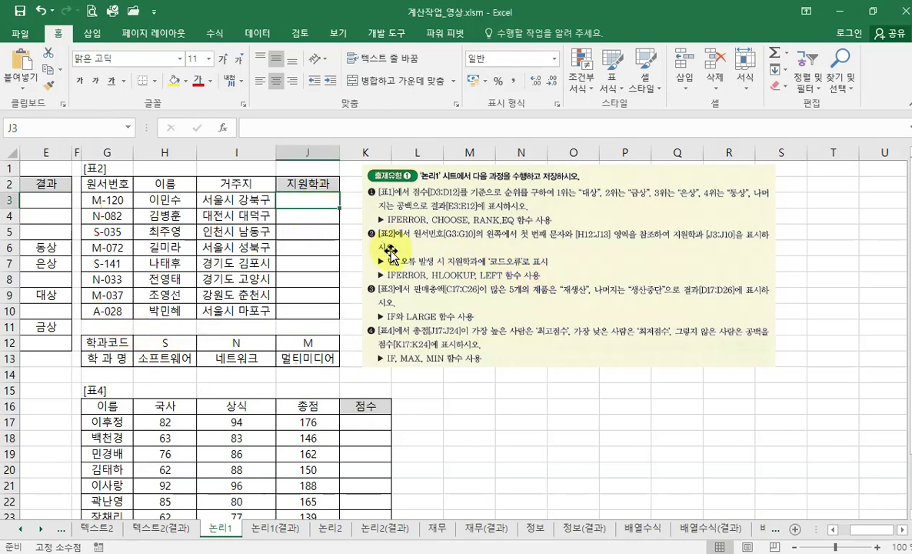
- Start an HLOOKUP formula in J3 with LEFT(G3,1) as its lookup value
text(=)
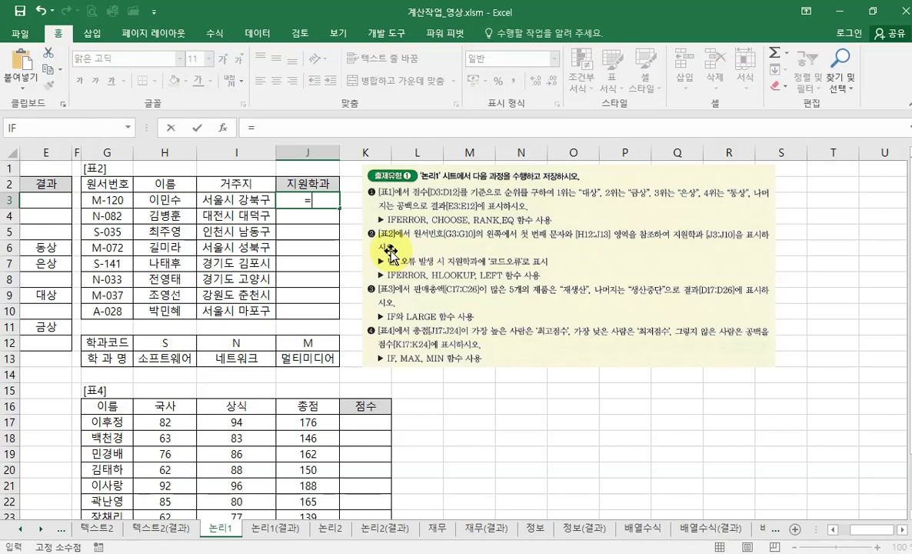
text(hl)
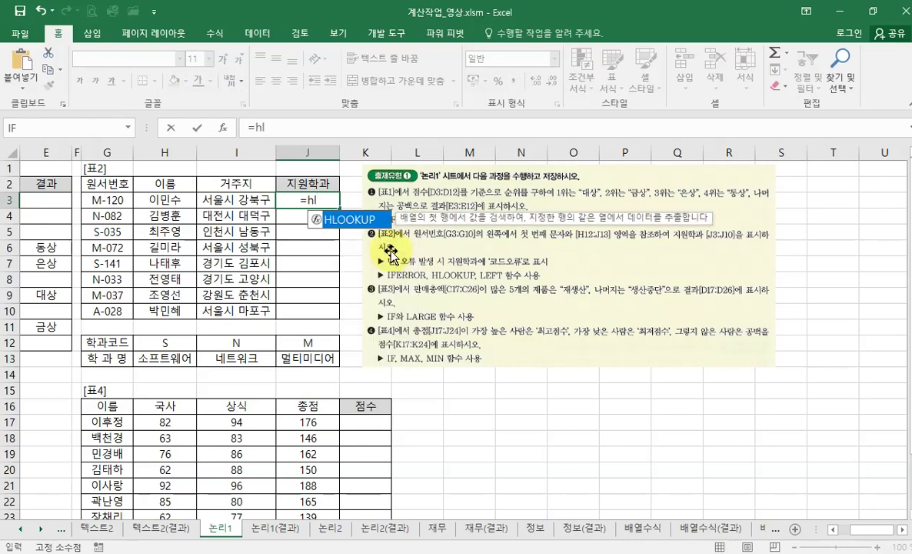
double_click(327, 221)
click(223, 131)
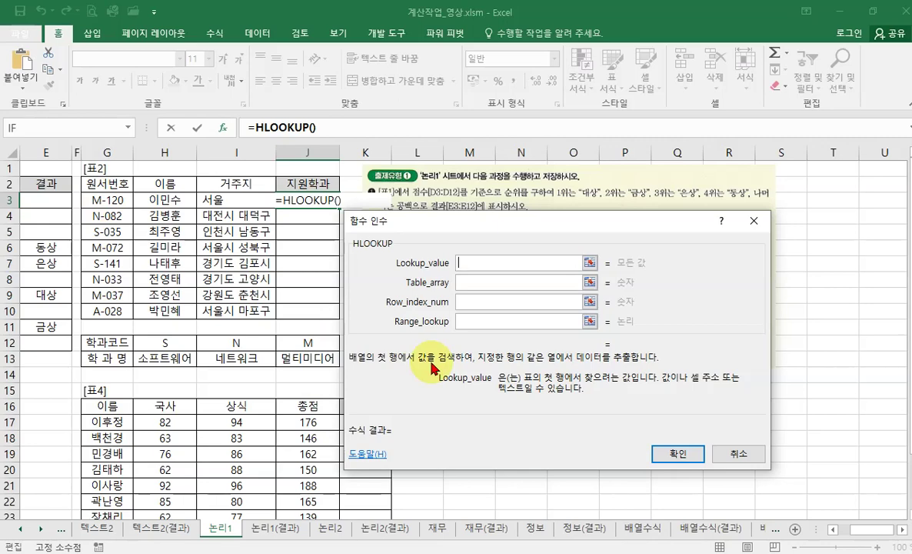
text(left())
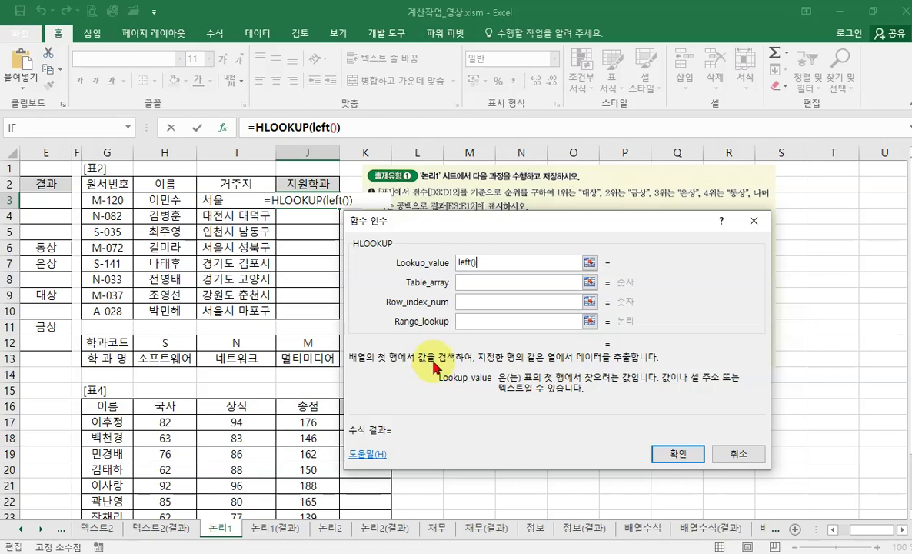
click(322, 127)
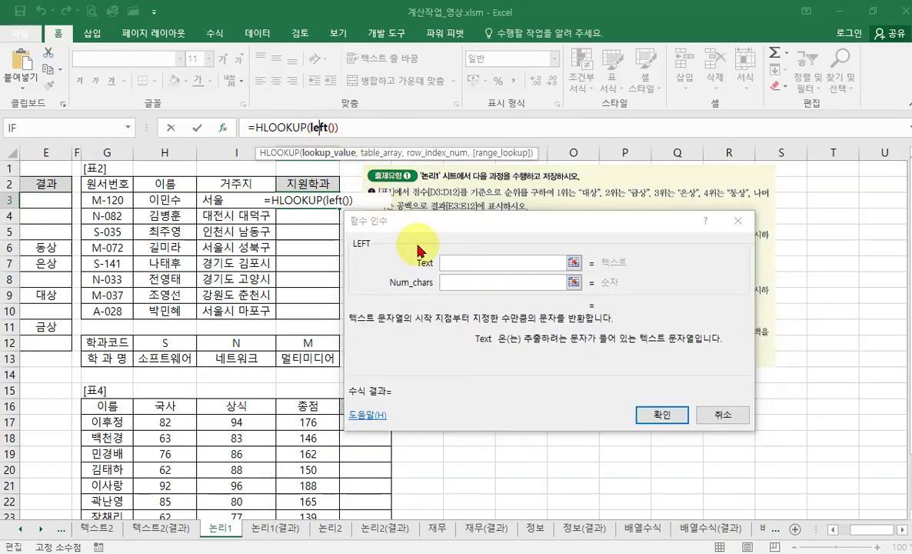
click(451, 263)
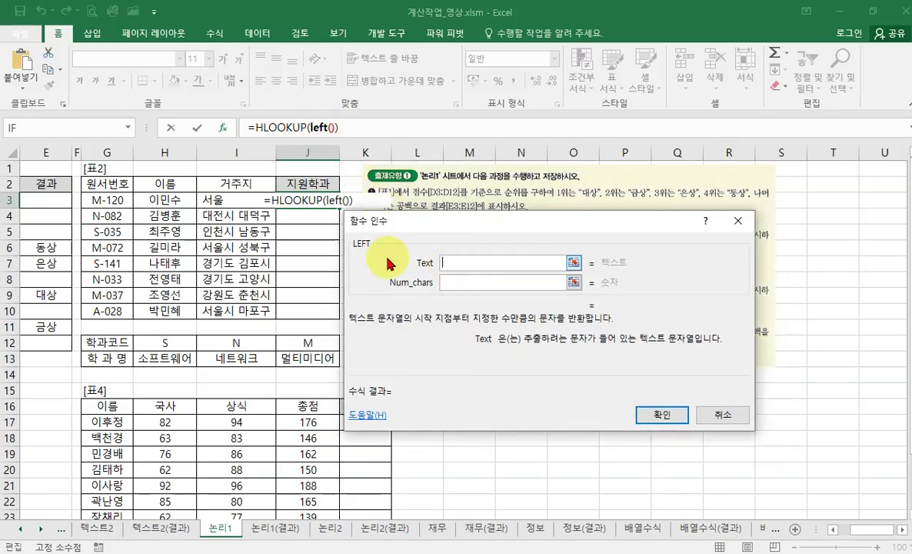
click(111, 199)
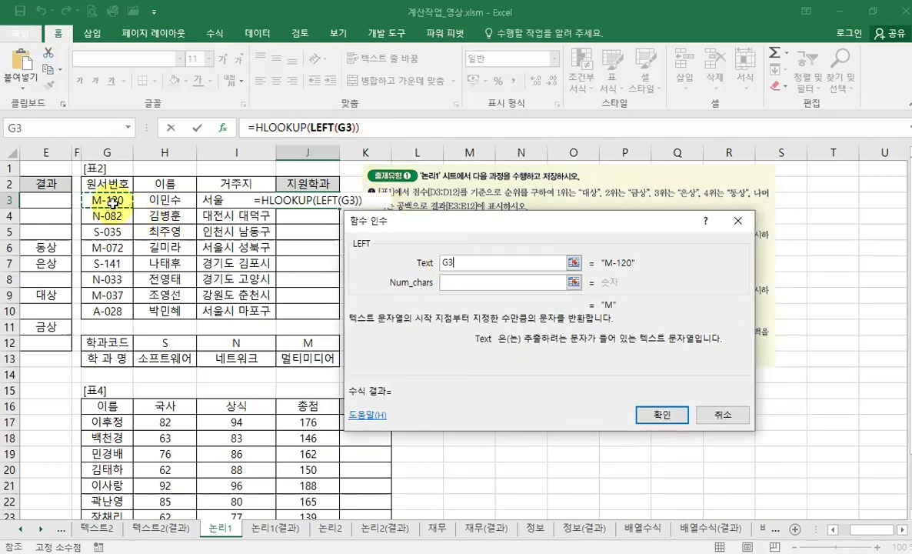
click(456, 282)
text(1)
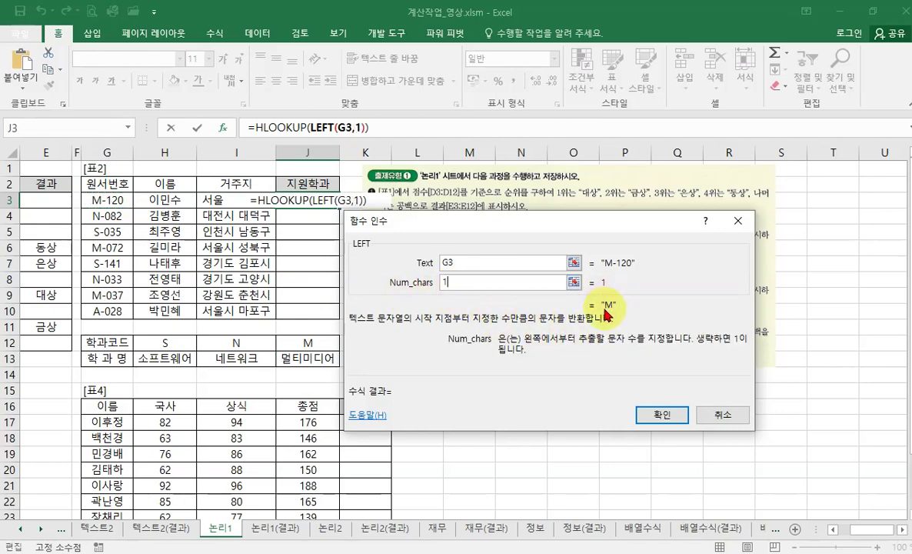
- Set the HLOOKUP table array to the absolute range $H$12:$J$13
click(277, 128)
click(463, 282)
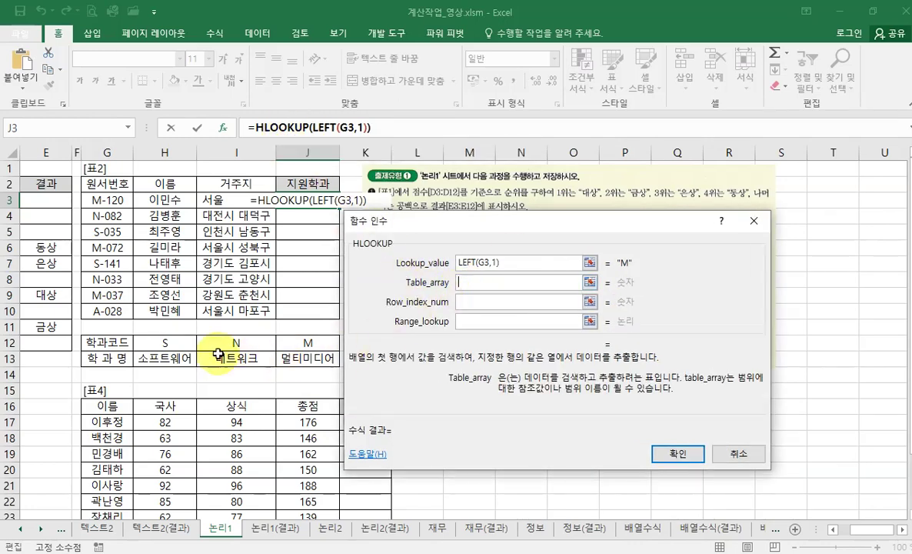
drag(150, 342, 316, 358)
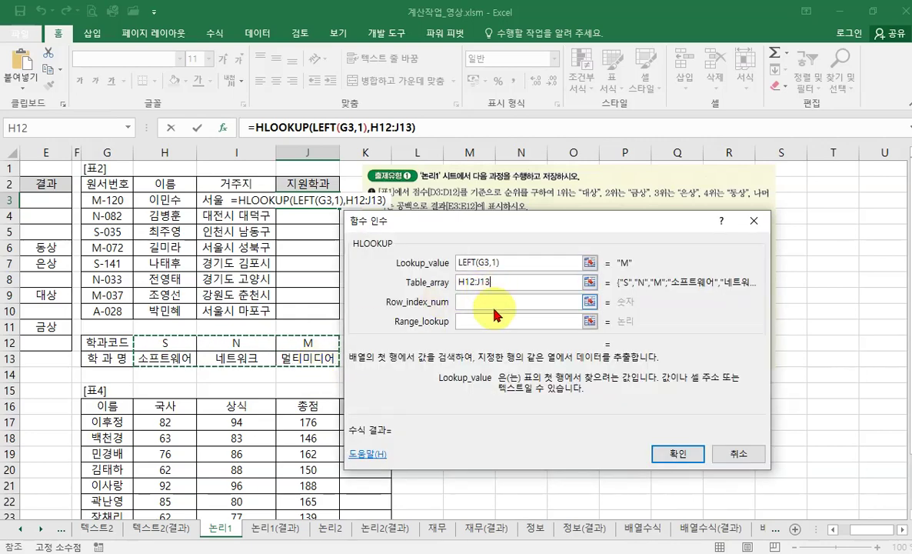
key(F4)
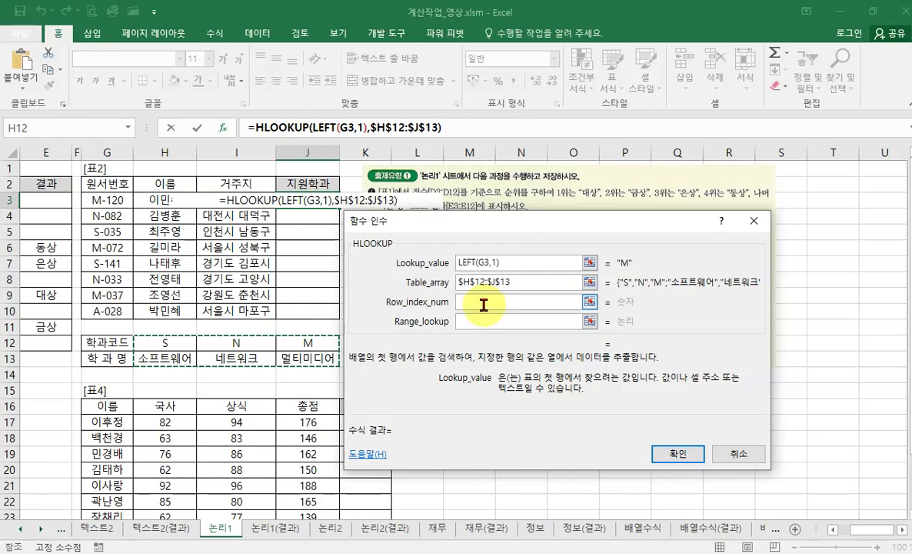
- Set the HLOOKUP row index to 2 and the range lookup to 0 for an exact match
click(480, 303)
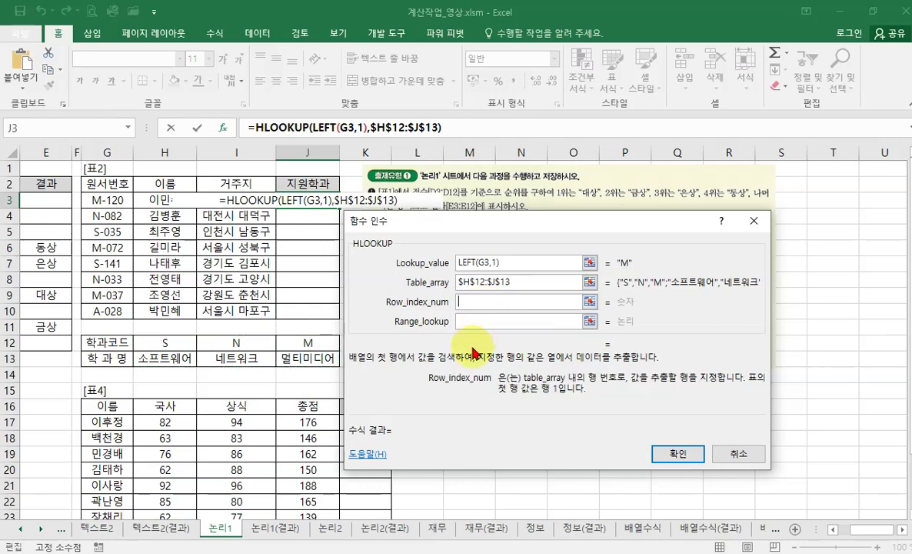
text(2)
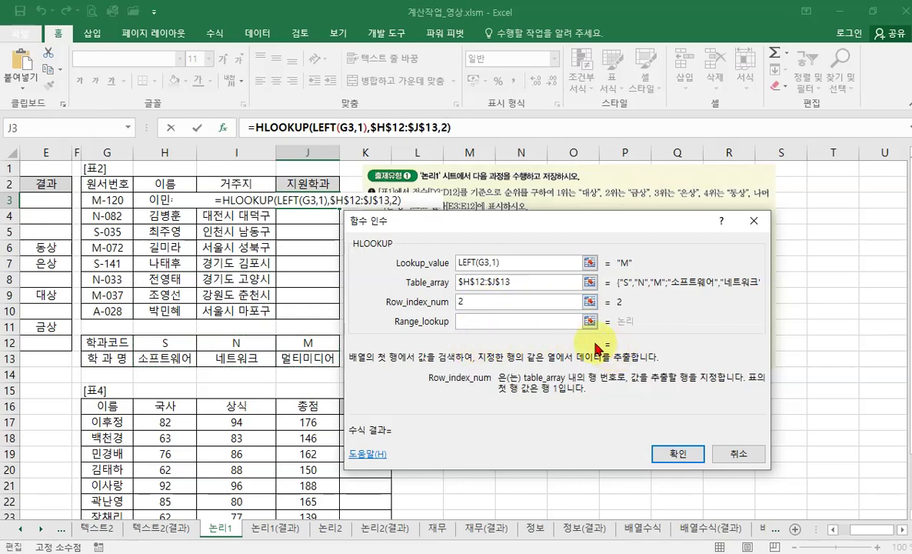
click(475, 319)
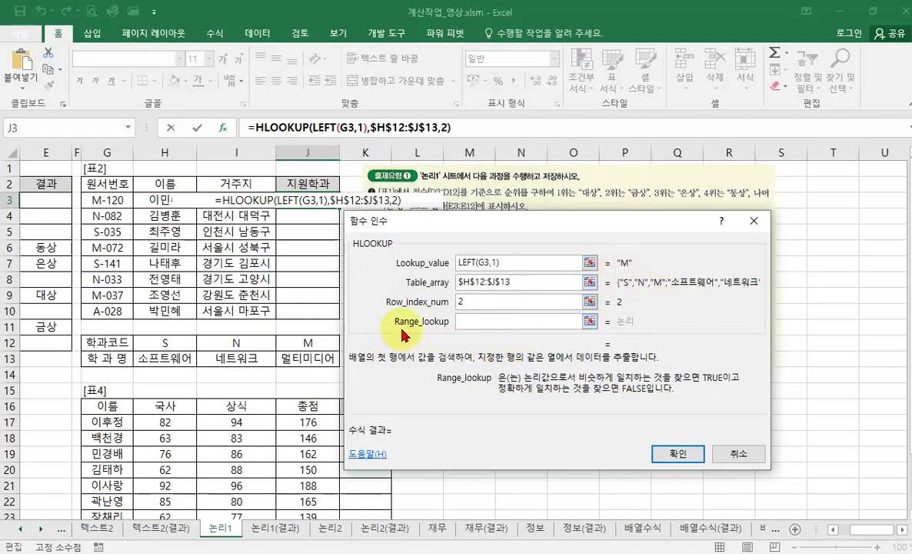
text(0)
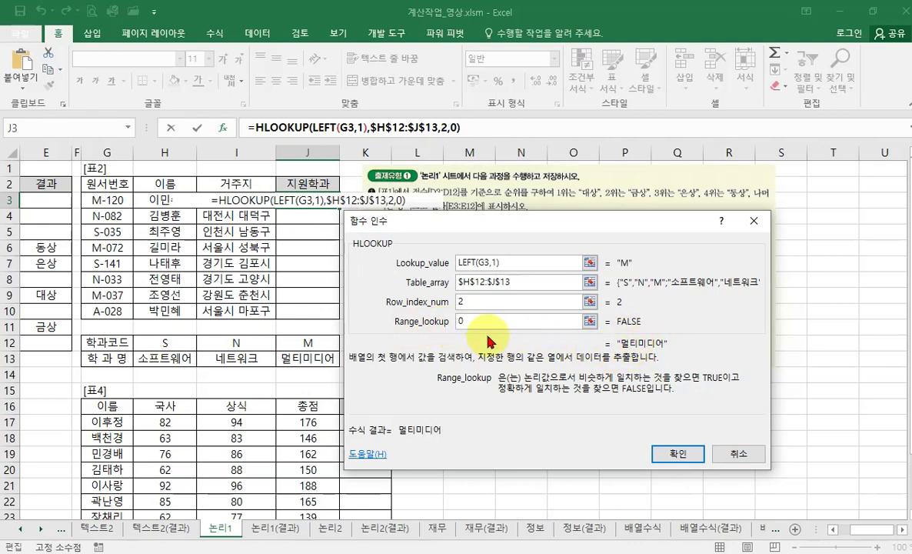
key(BackSpace)
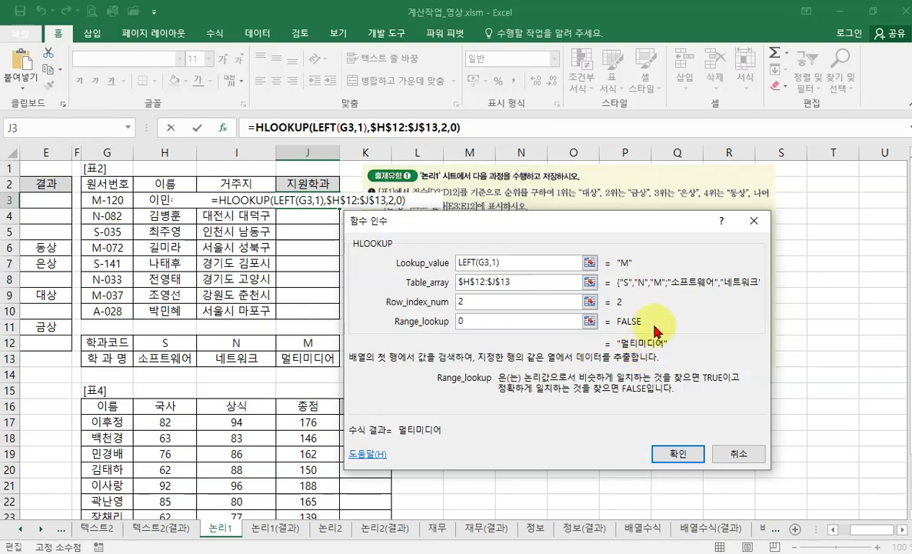
- Accept the HLOOKUP formula in J3 and copy it down the 지원학과 column through J10
click(679, 454)
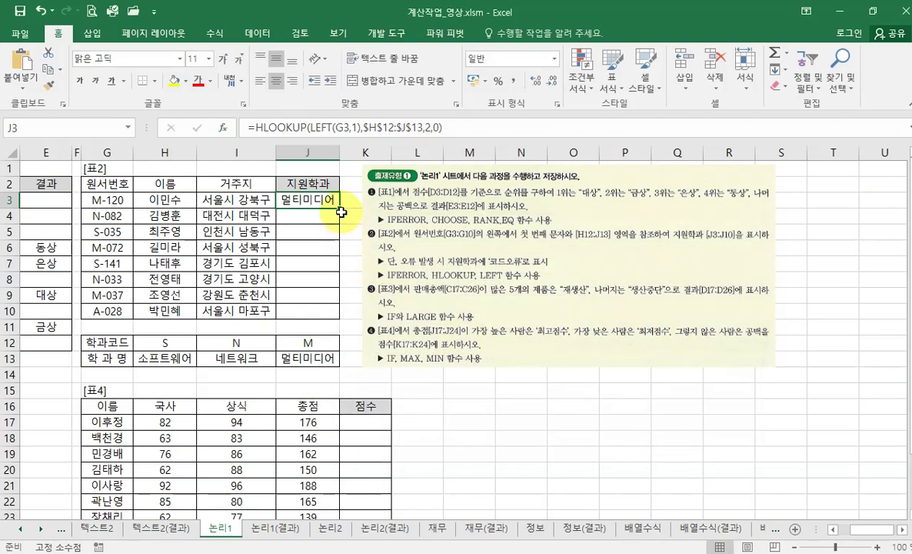
drag(336, 206, 334, 317)
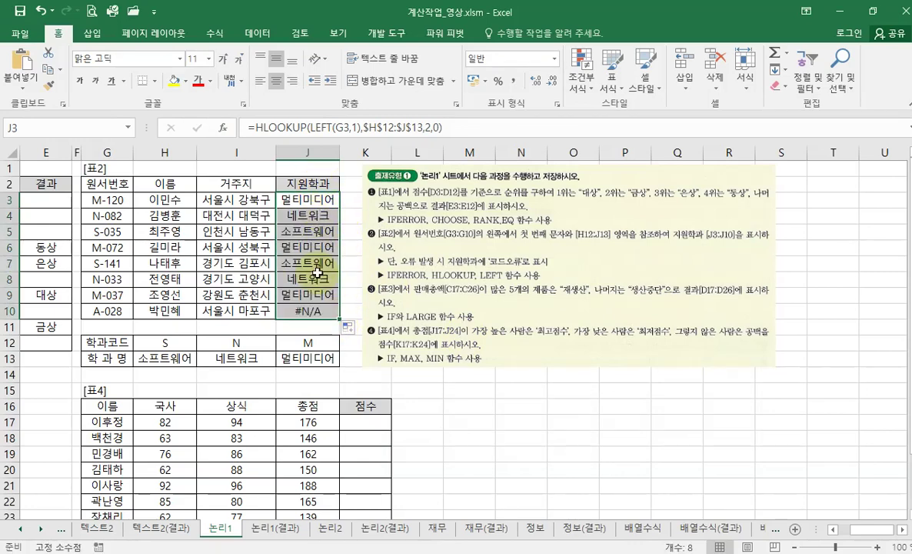
click(329, 311)
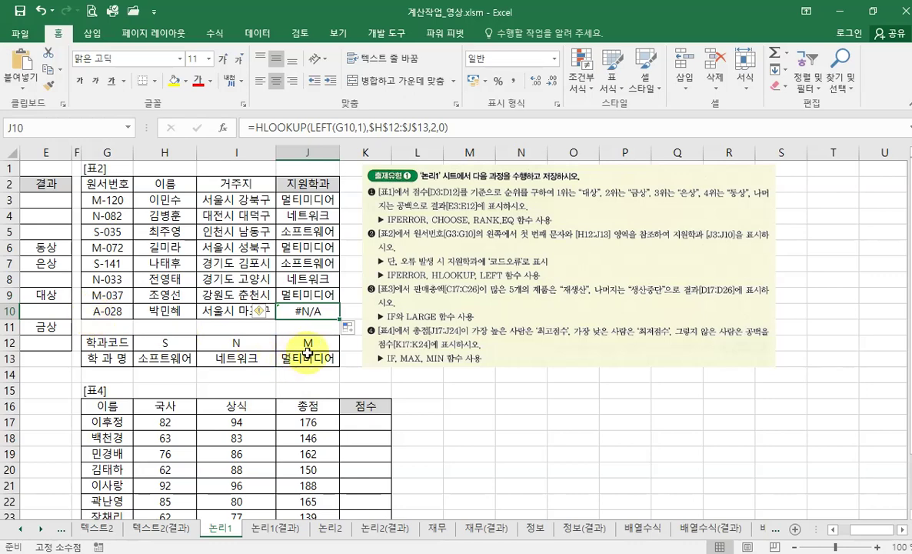
- Edit the formula in J3 to wrap the existing HLOOKUP function in IFERROR, with the IFERROR arguments open
click(325, 201)
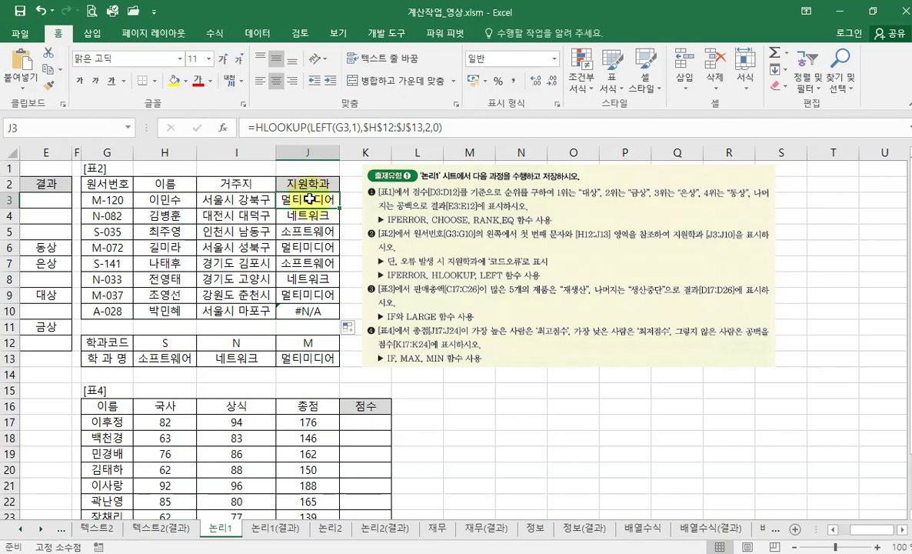
click(259, 131)
text(if)
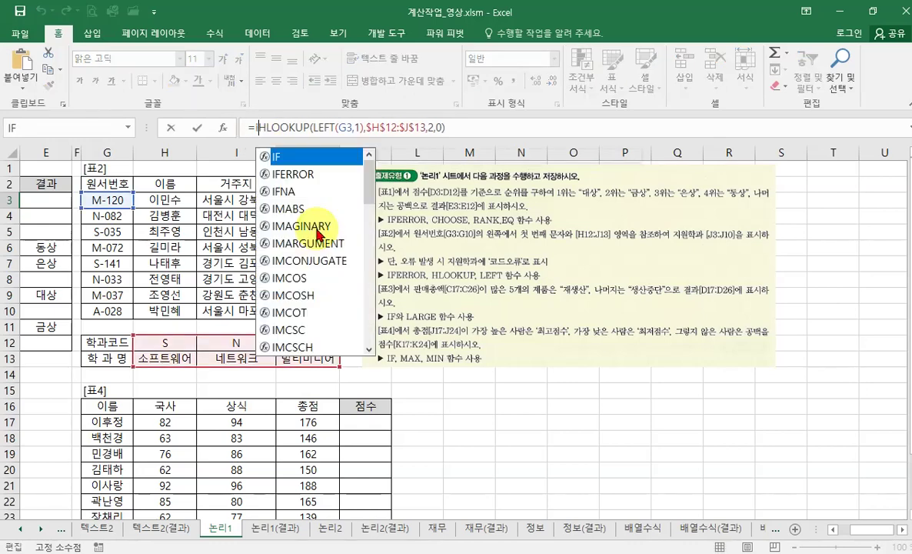
double_click(286, 173)
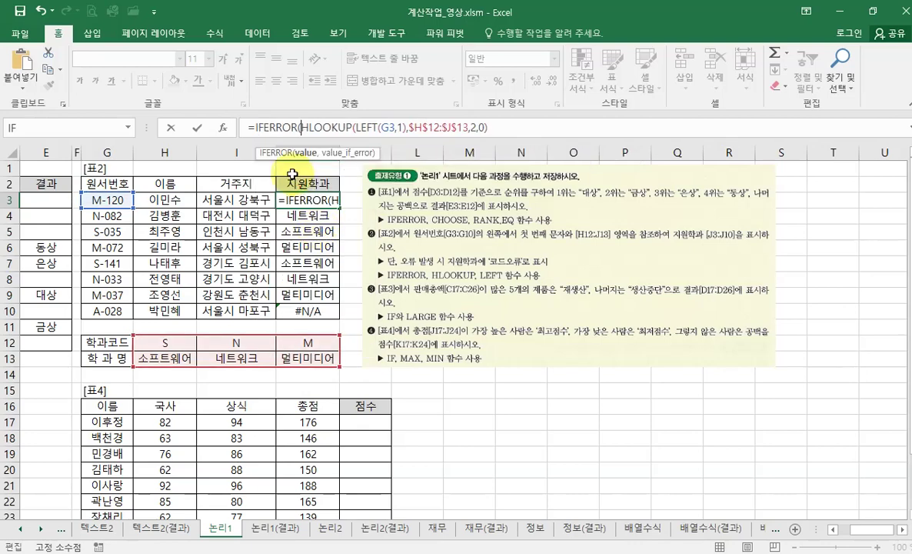
click(224, 130)
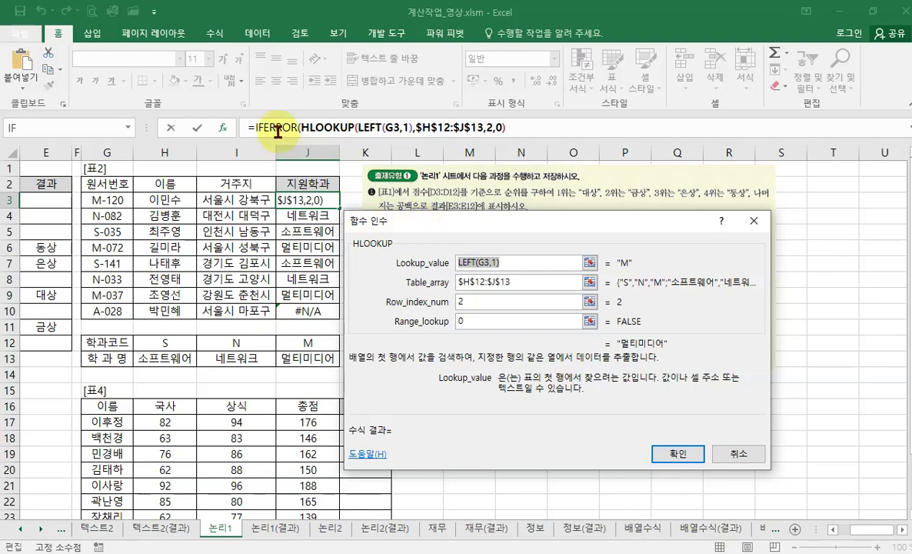
click(278, 131)
- Set the IFERROR function's value-if-error argument to "코드오류"
click(435, 283)
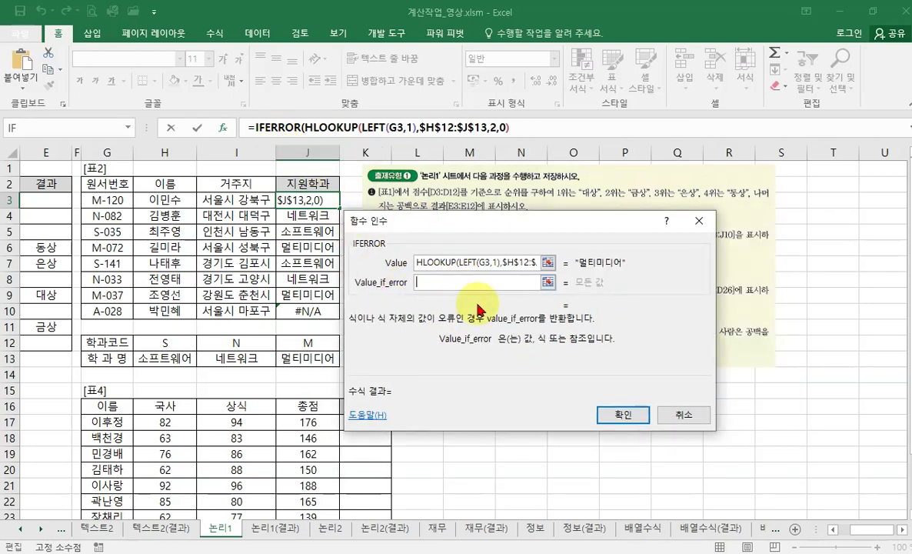
drag(519, 248, 528, 299)
text(코)
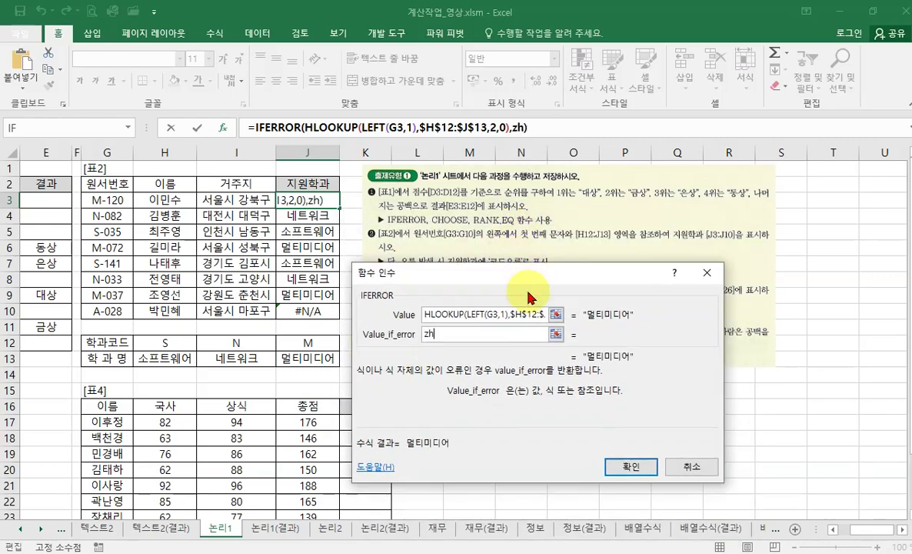
text(드오류)
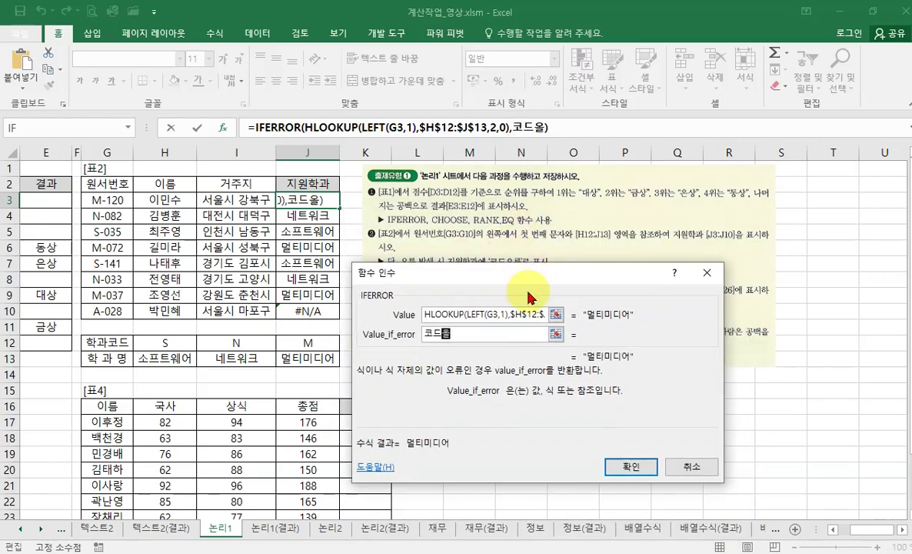
click(469, 313)
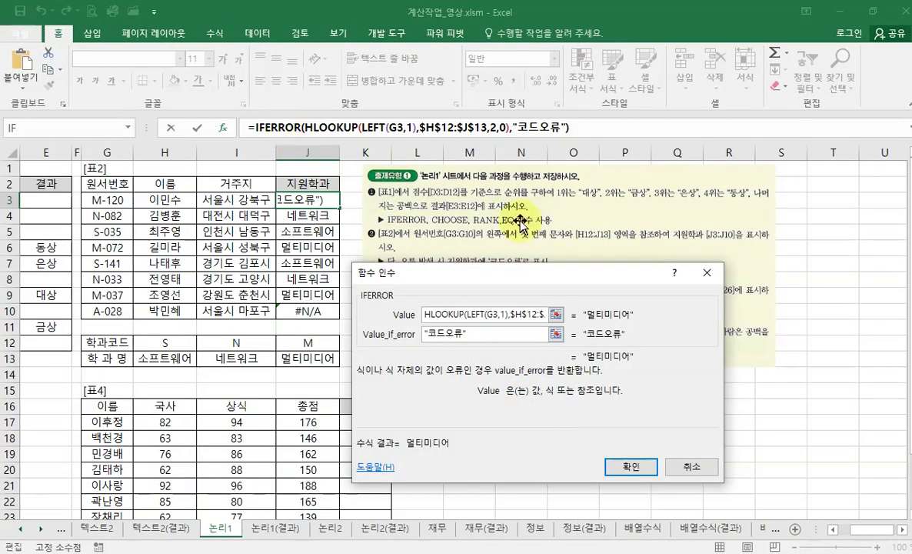
- Accept the IFERROR formula in J3 and copy it down the 지원학과 column through J10
click(624, 466)
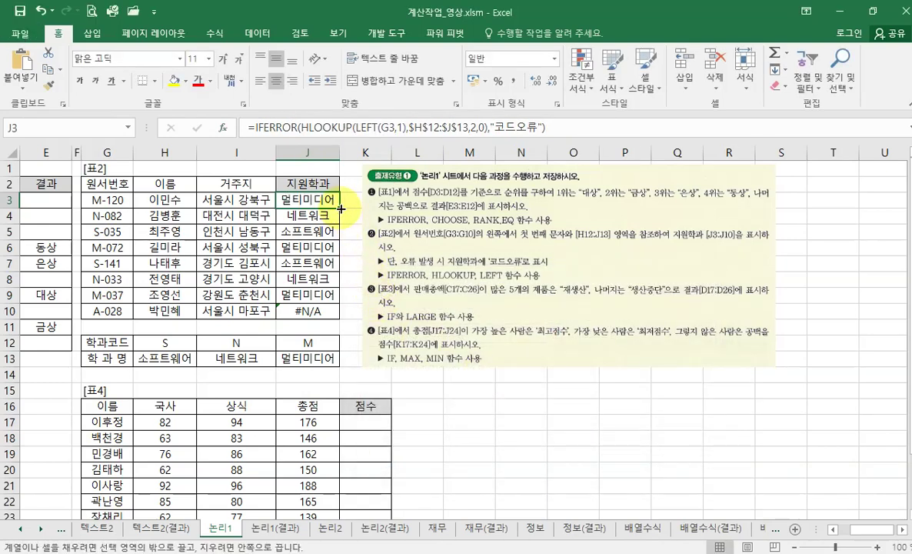
drag(339, 207, 320, 322)
click(310, 311)
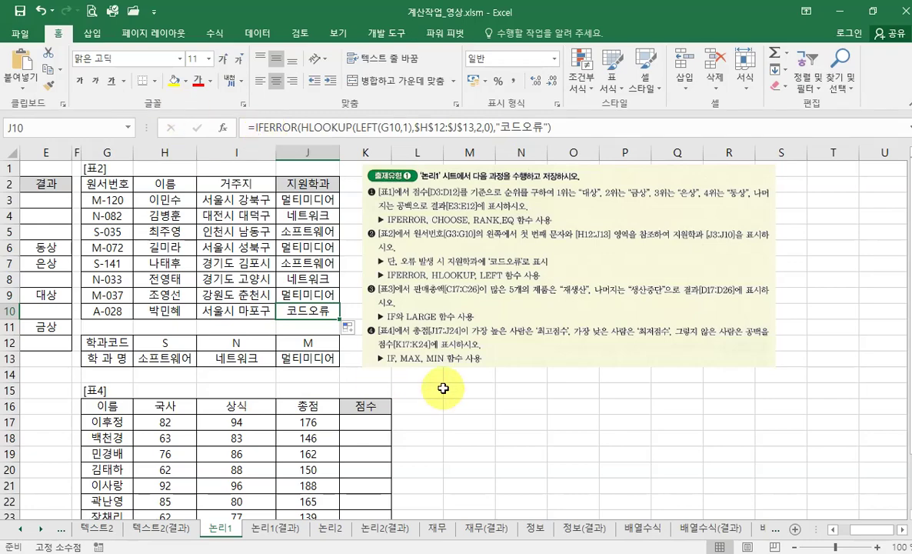
- Move the exercise instruction picture next to 표3 so its tasks can be read beside the 결과 column
drag(869, 530, 842, 529)
scroll(380, 376, down, 8)
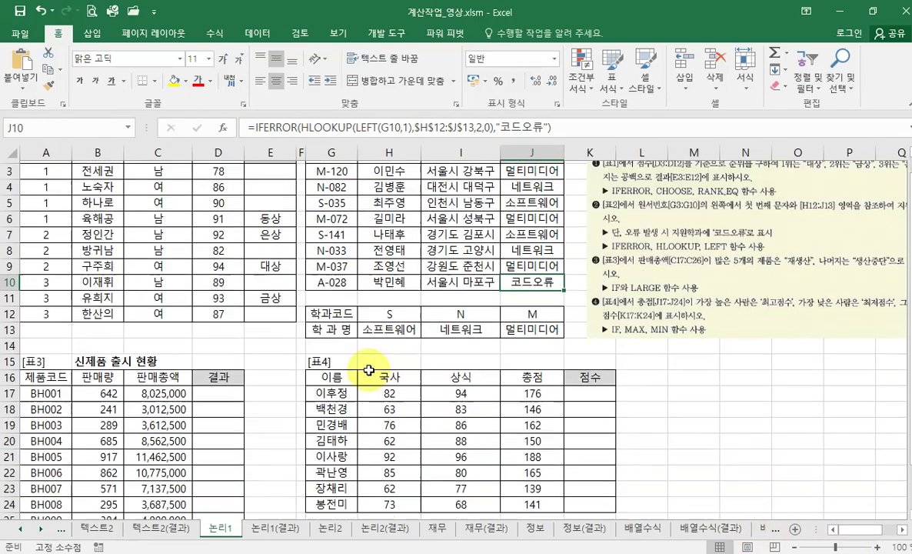
scroll(362, 368, up, 4)
click(668, 175)
drag(668, 176, 352, 376)
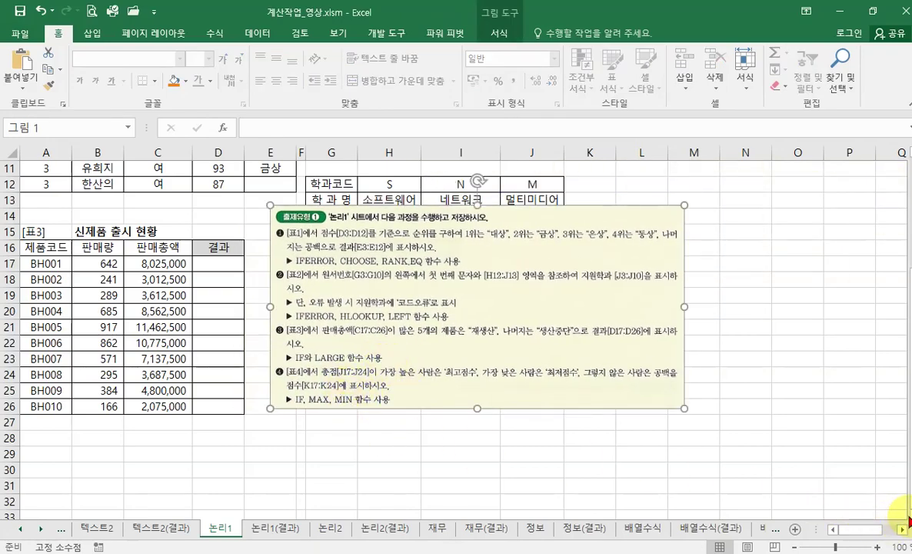
scroll(863, 488, down, 1)
click(213, 220)
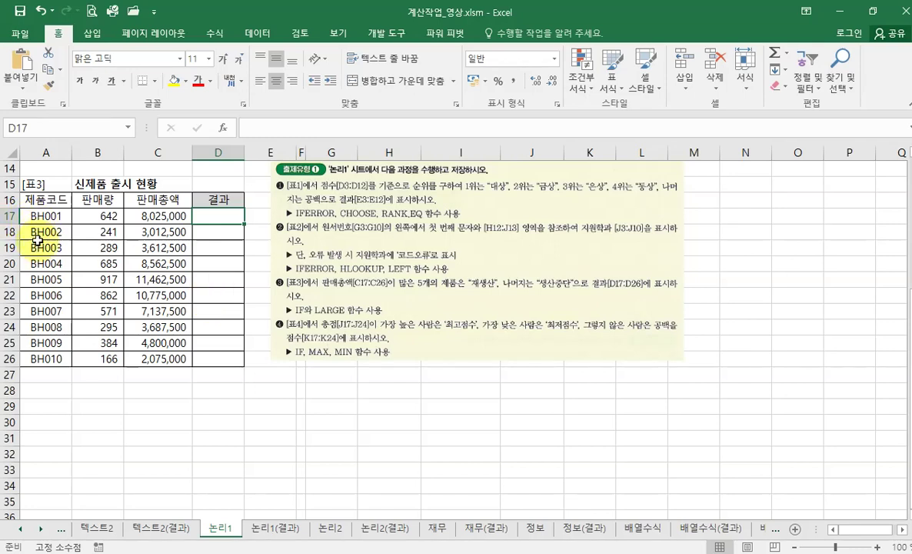
click(162, 216)
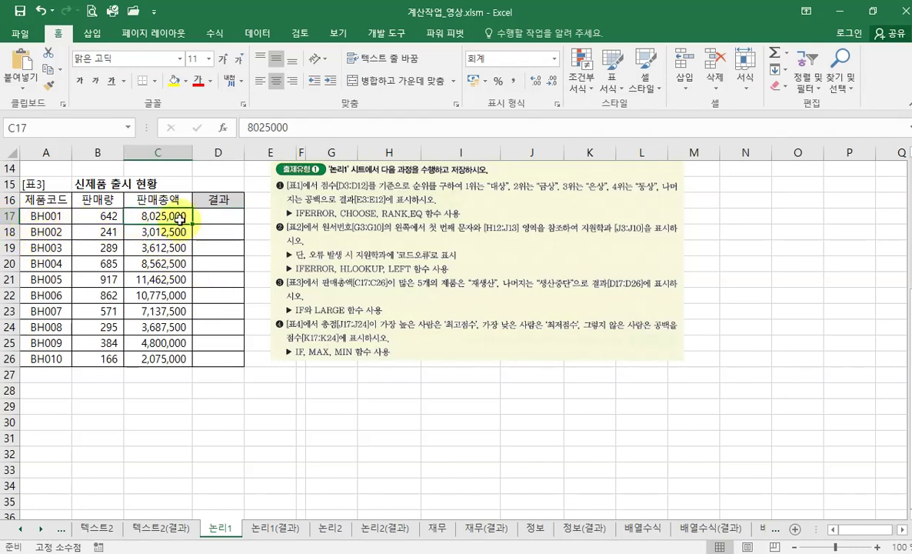
drag(158, 213, 184, 354)
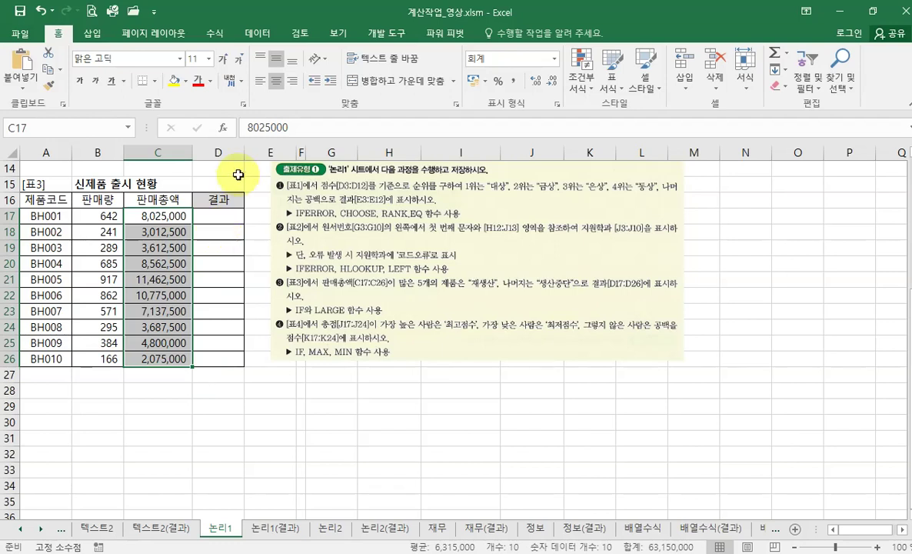
- Start an IF formula in D17 of 표3's 결과 column and open its function arguments
click(206, 215)
text(=)
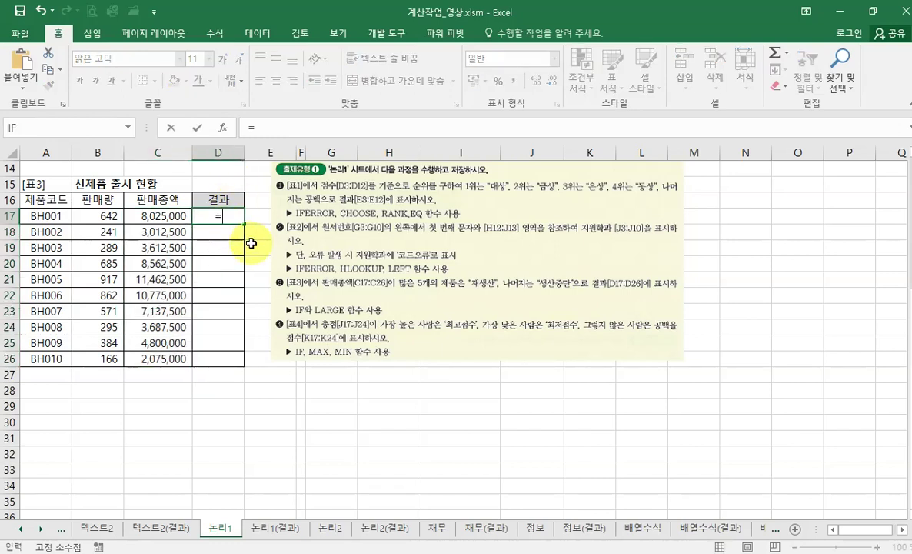
text(if)
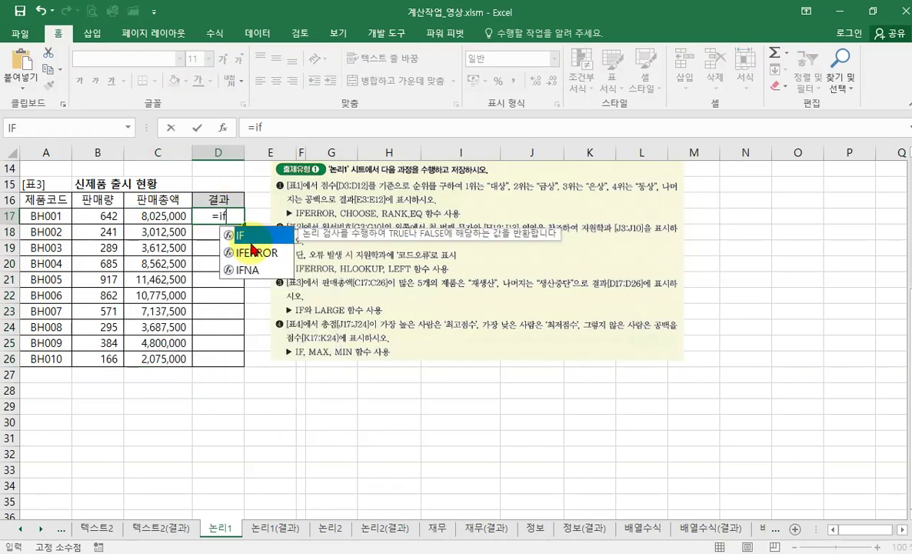
double_click(239, 232)
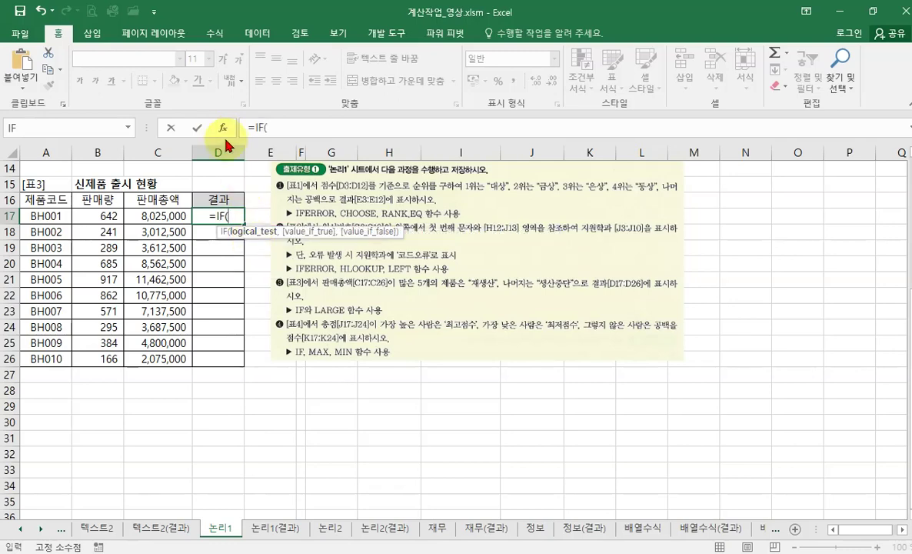
click(223, 127)
drag(377, 258, 379, 344)
- Set the IF logical test to compare C17 as greater than or equal to an empty LARGE function, C17>=large()
click(165, 217)
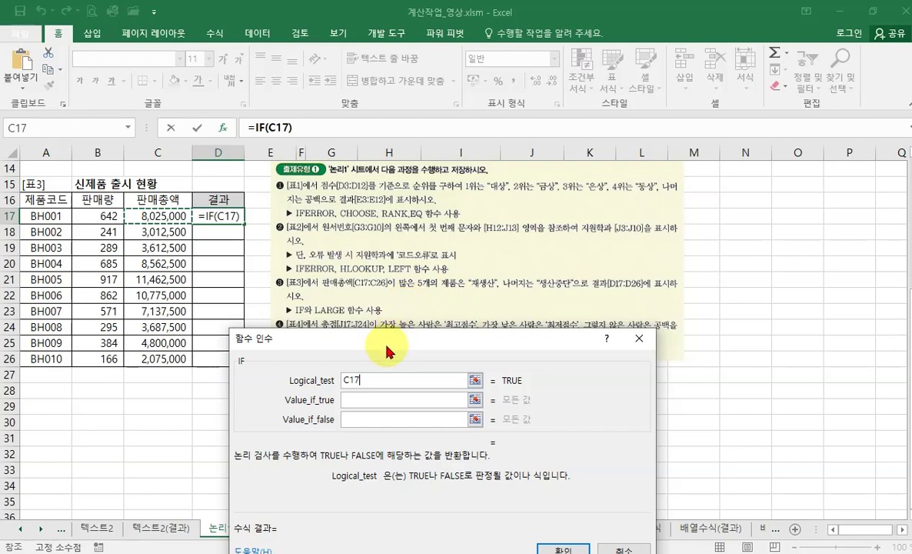
drag(394, 334, 366, 230)
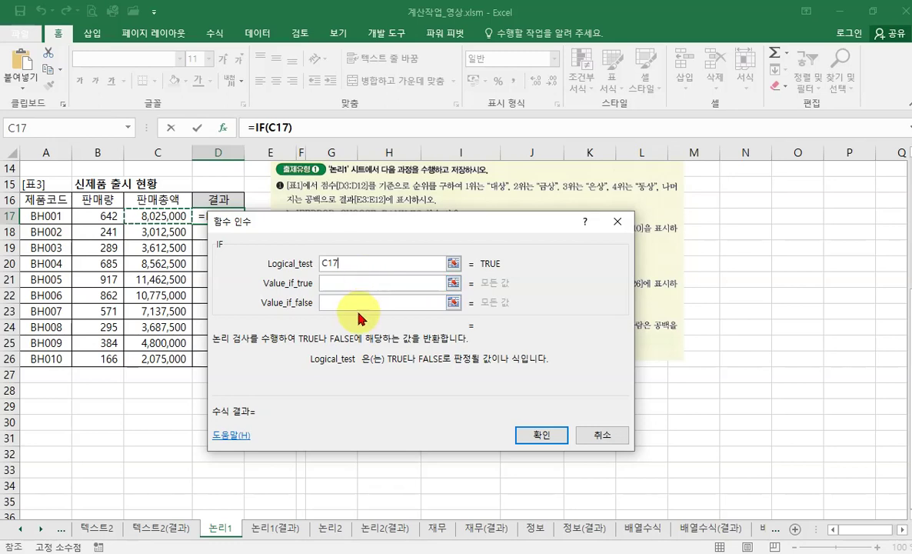
text(>)
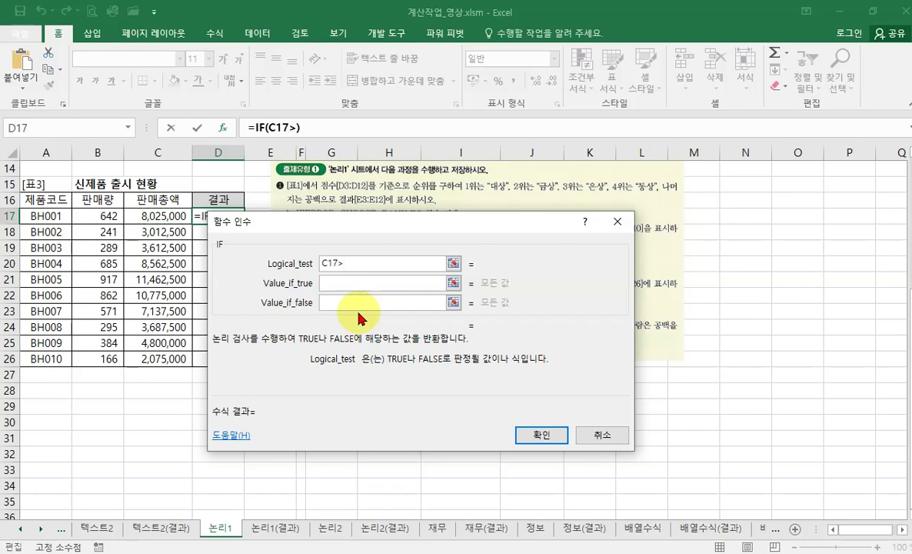
text(5)
key(BackSpace)
text(=)
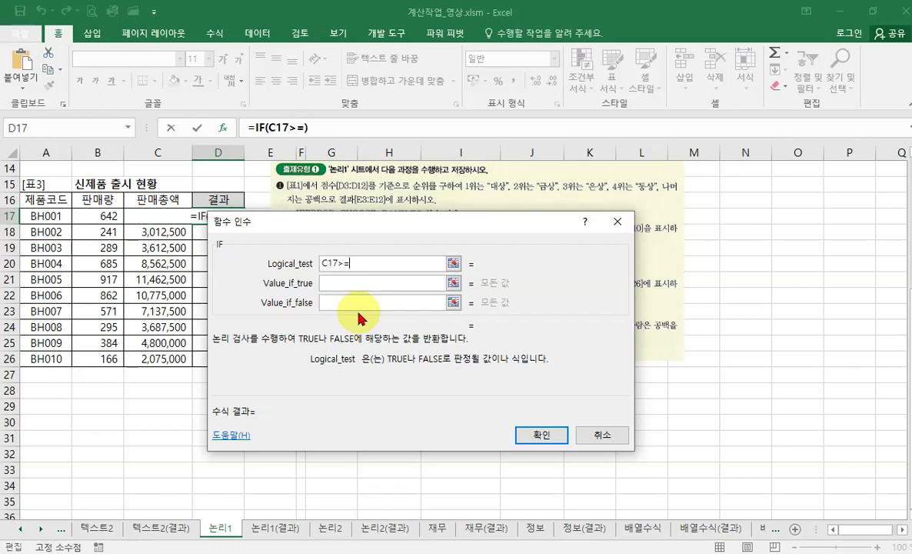
text(large)
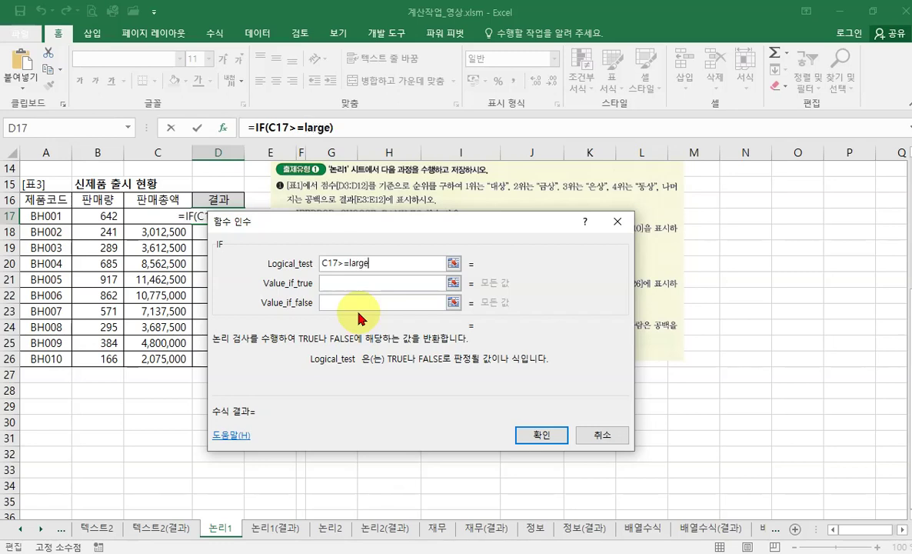
text(())
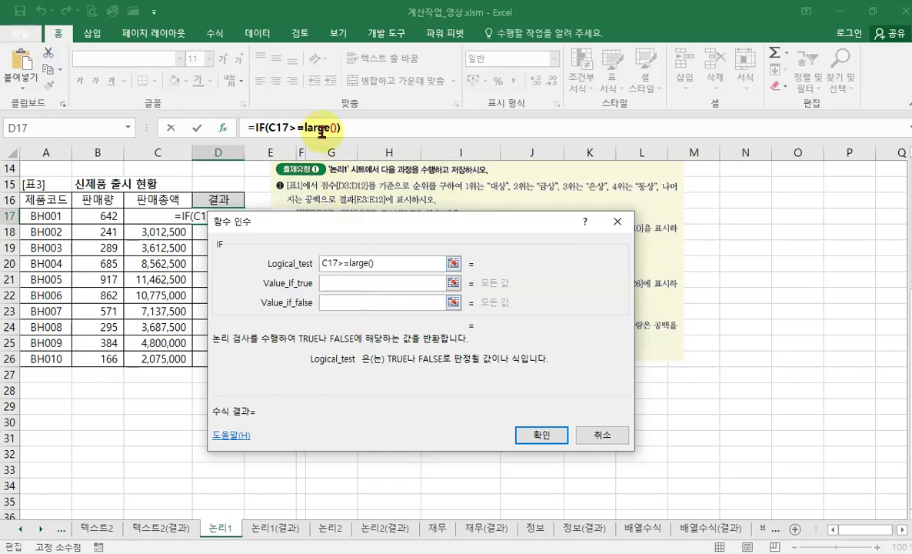
- Set the nested LARGE function's array to the absolute range $C$17:$C$26 and K to 5
click(296, 128)
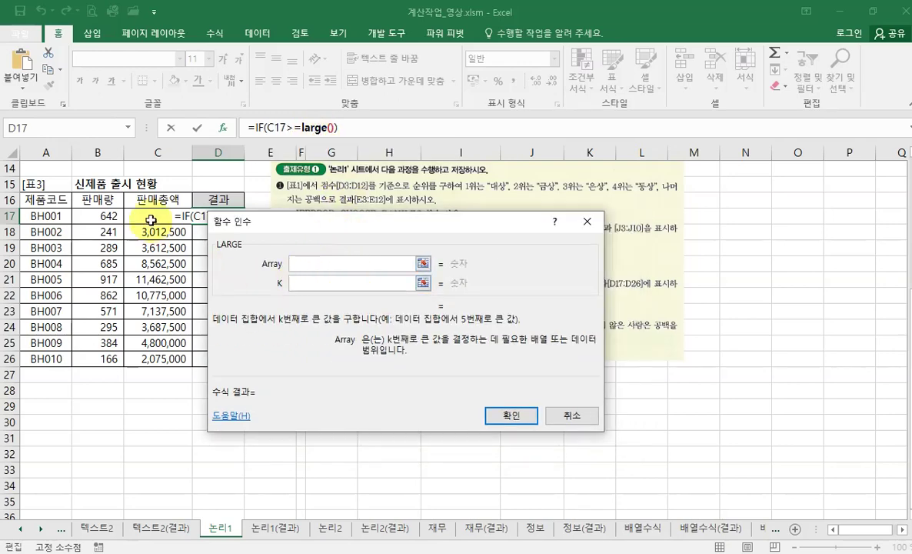
drag(146, 217, 146, 358)
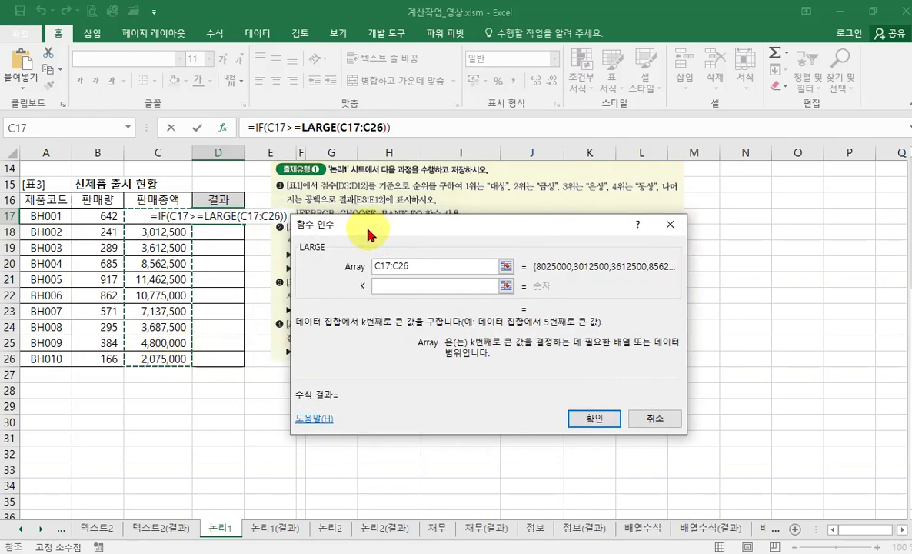
click(380, 286)
text(5)
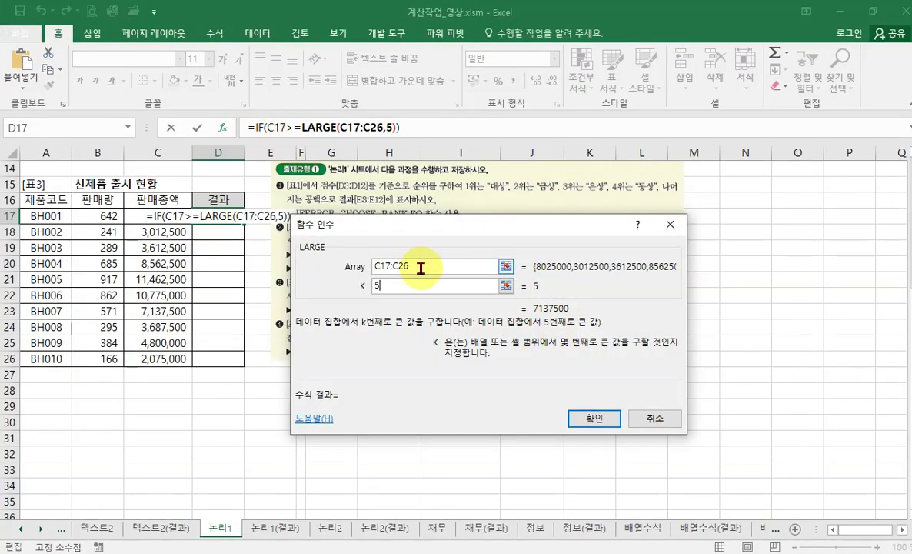
drag(421, 267, 373, 266)
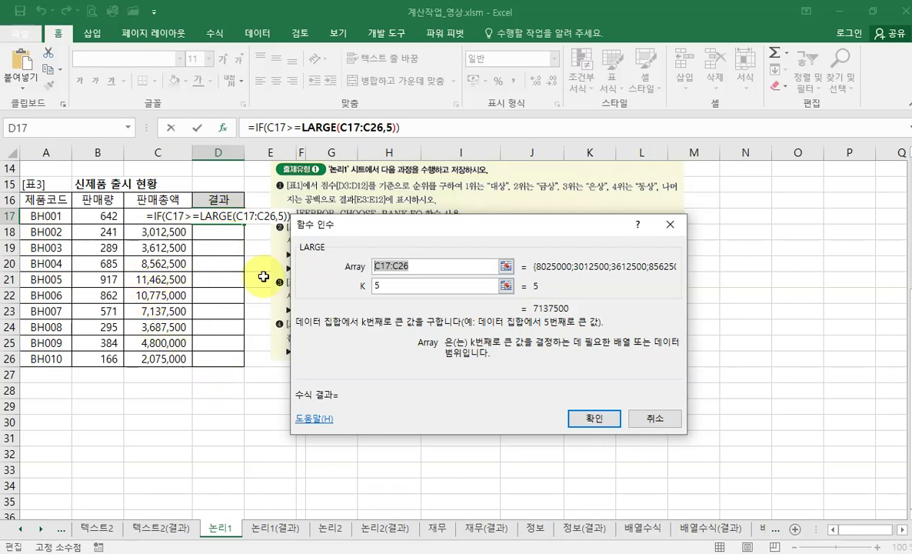
drag(158, 216, 166, 358)
key(F4)
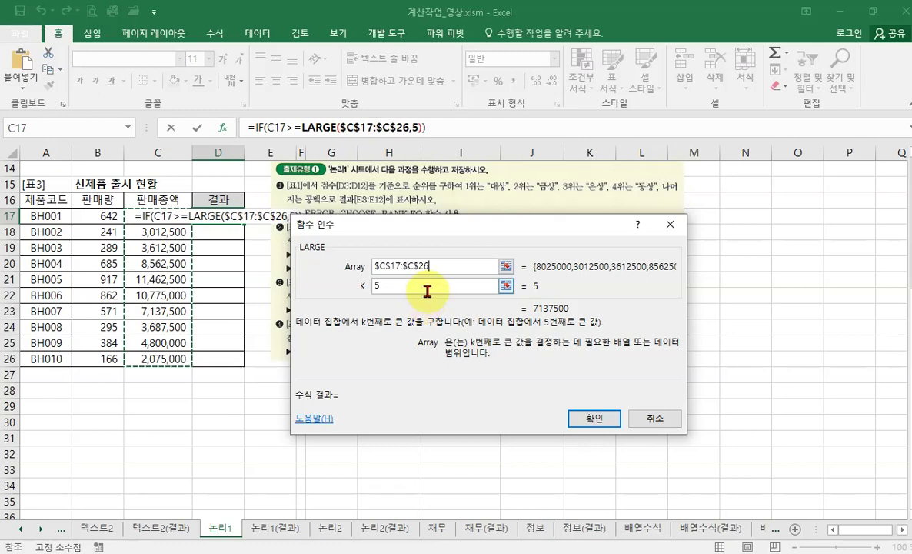
- Return to the IF arguments and set the value if true to "재생산" and the value if false to "생산중단"
click(261, 128)
key(Tab)
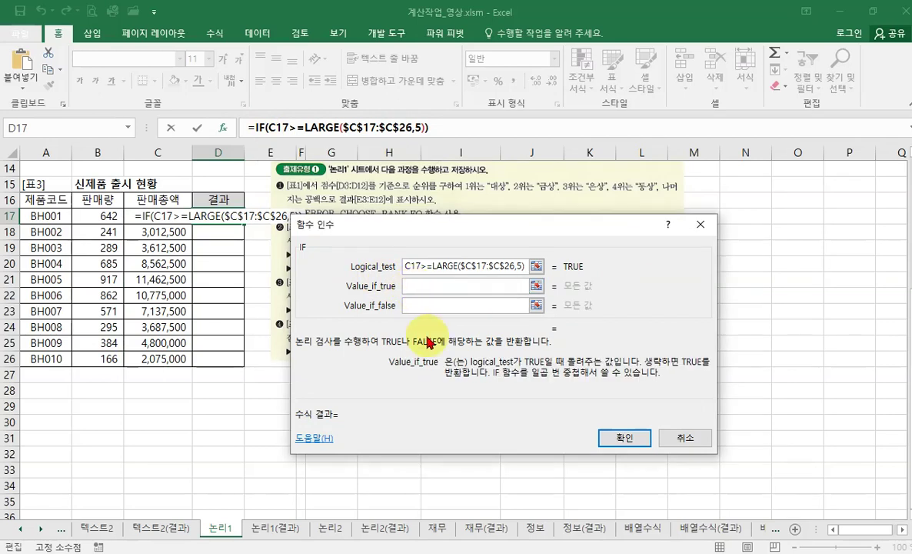
text(재생사)
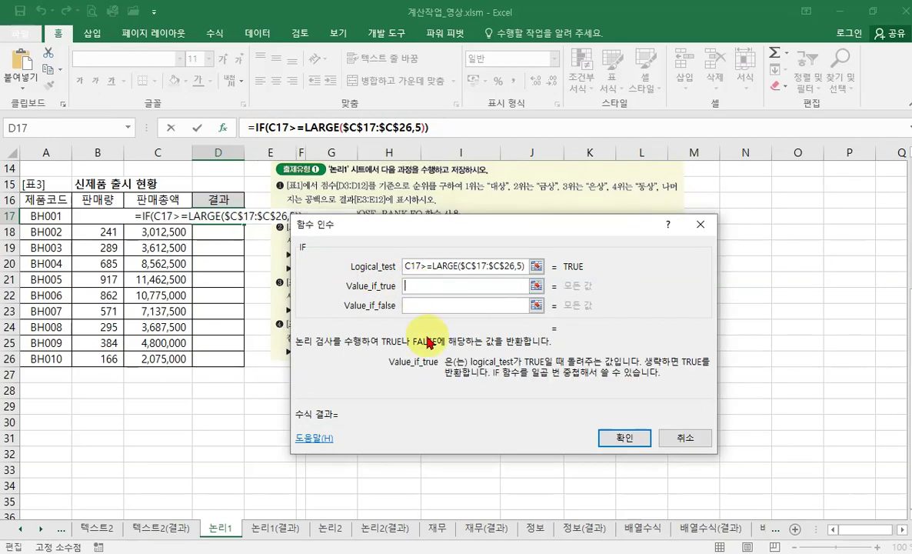
text(ㄴ)
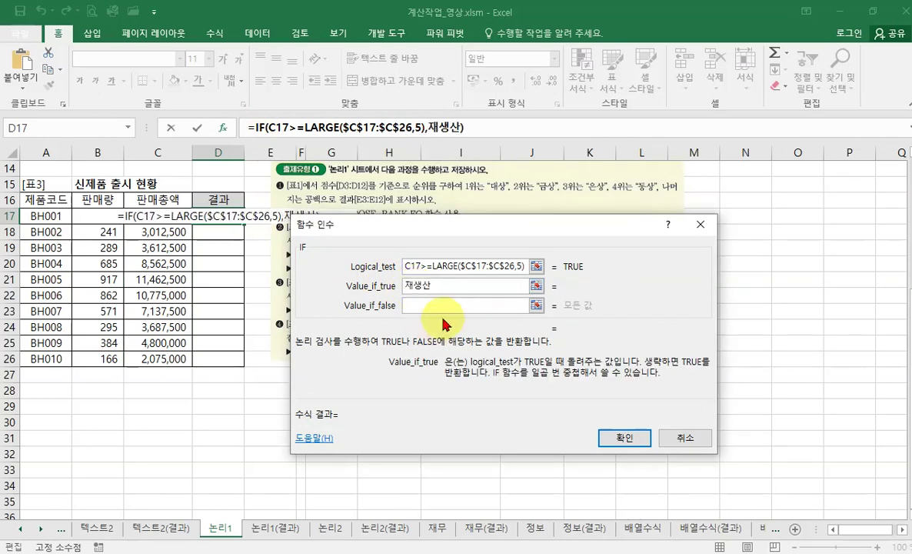
key(Tab)
text(생산)
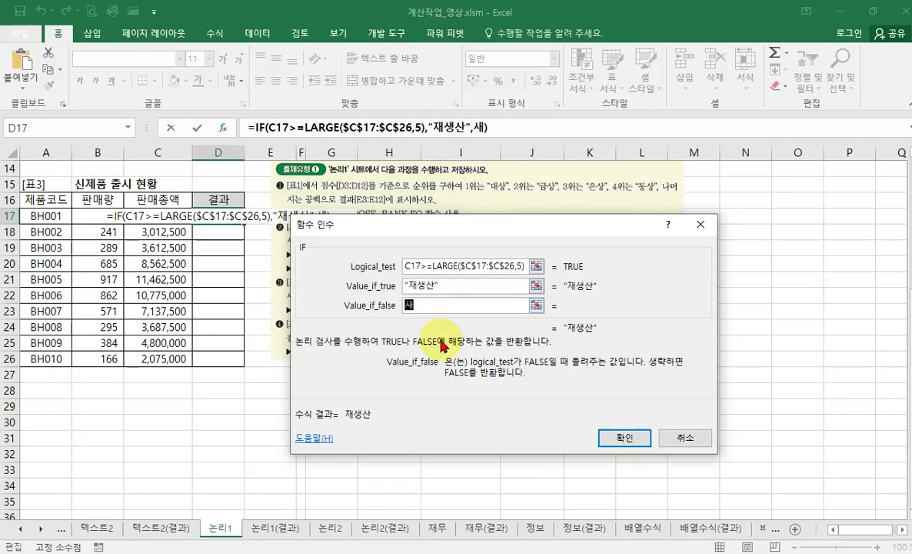
text(중단)
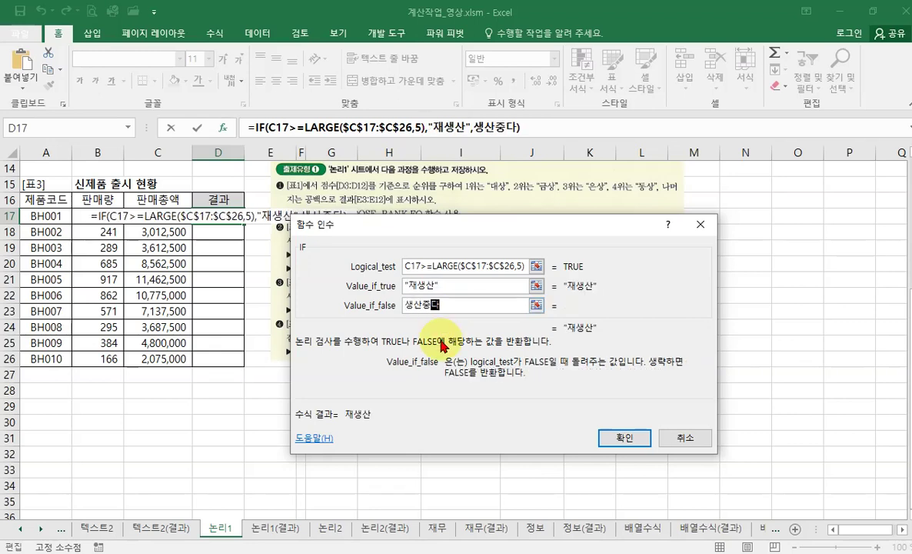
click(458, 289)
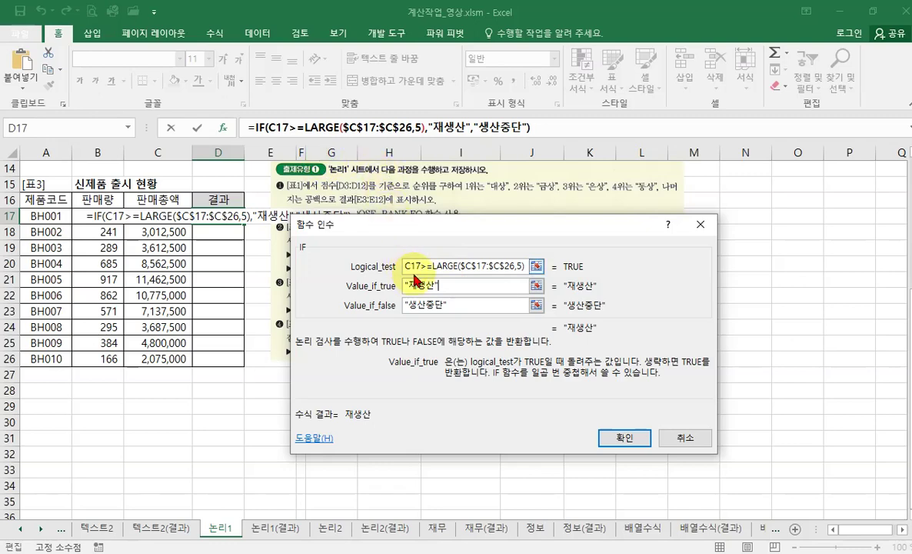
- Accept the IF formula in D17 and copy it down the 결과 column through D26
click(610, 437)
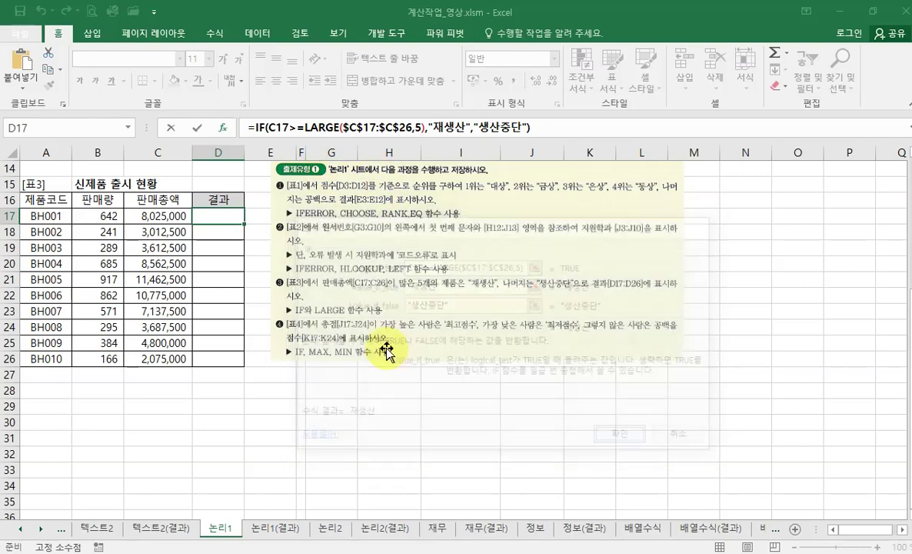
drag(244, 224, 238, 362)
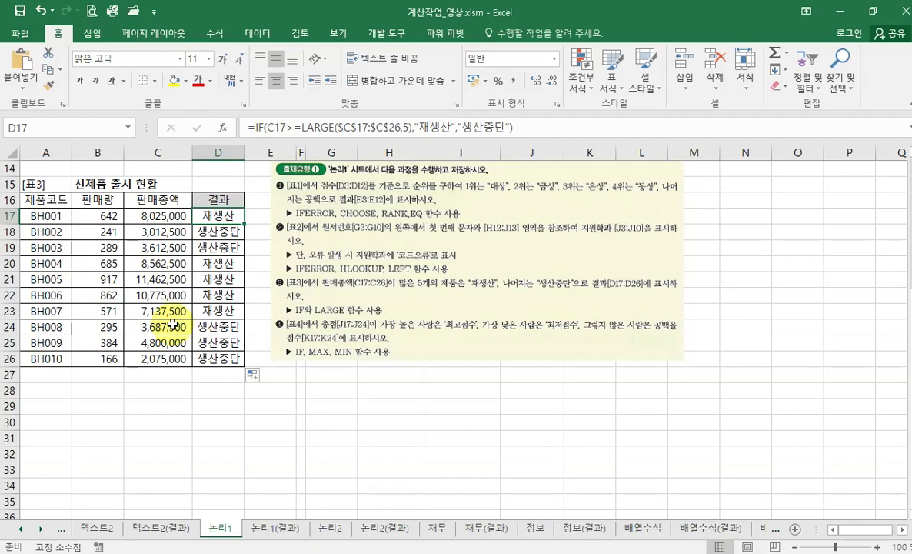
click(171, 232)
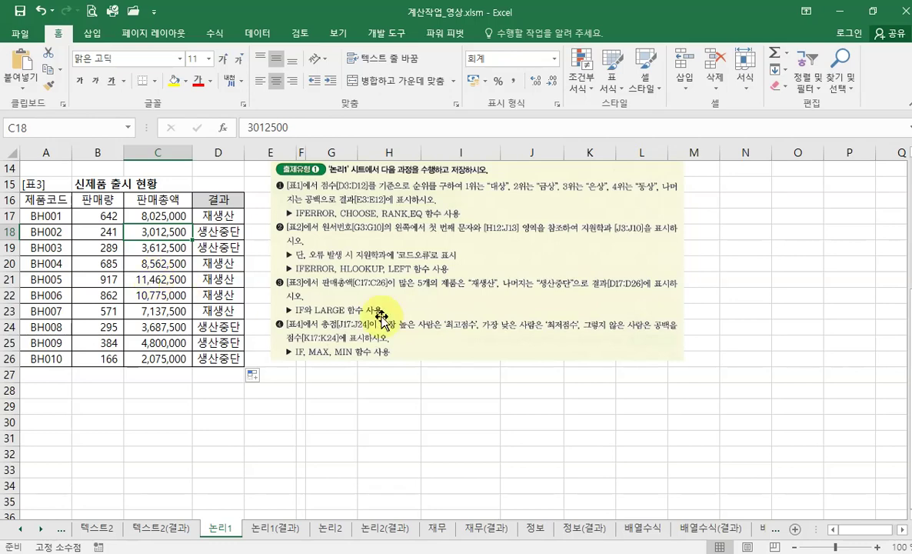
- Move the instruction picture off 표4 to the empty columns beside its 점수 column
drag(313, 272, 663, 267)
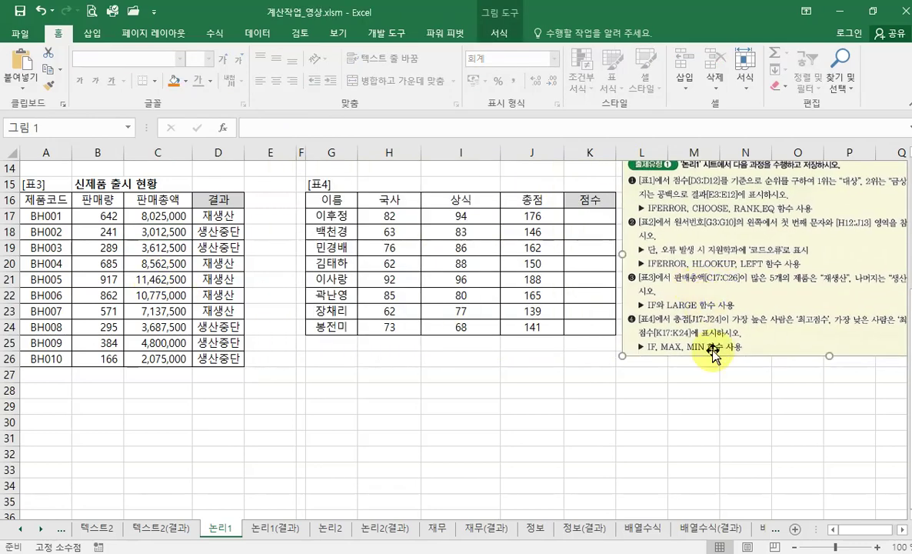
- Nudge the instruction picture into place beside 표4 and select K17, the first 점수 cell
click(902, 529)
drag(508, 284, 510, 282)
click(255, 216)
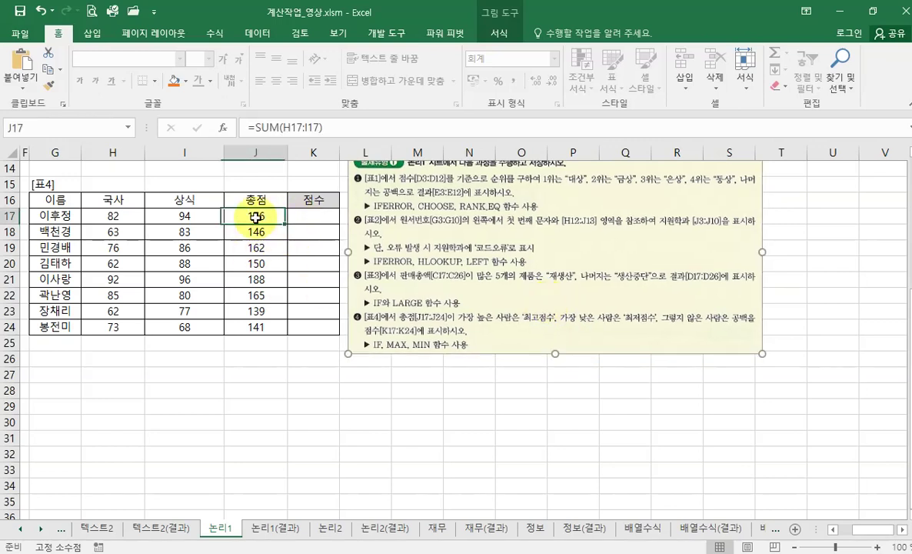
click(308, 216)
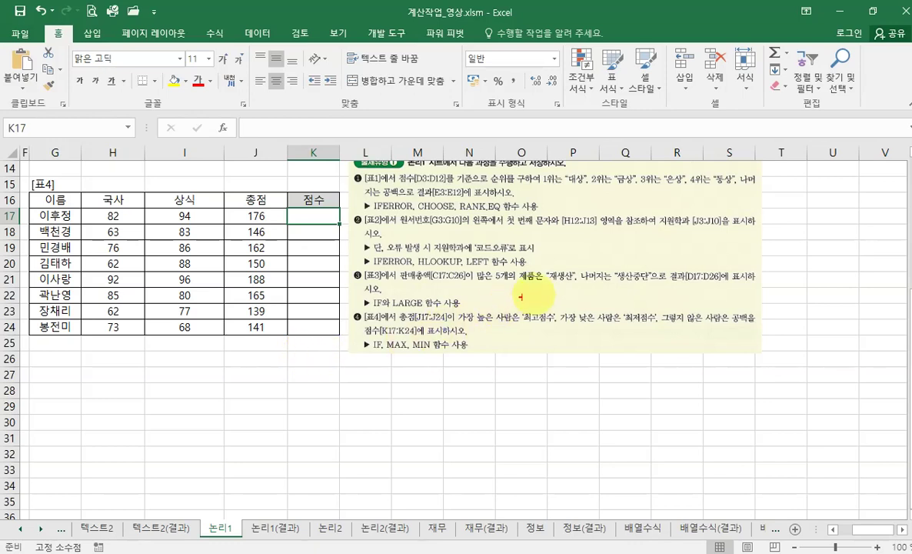
mouse_move(569, 320)
mouse_down()
mouse_move(539, 333)
mouse_move(552, 320)
mouse_up()
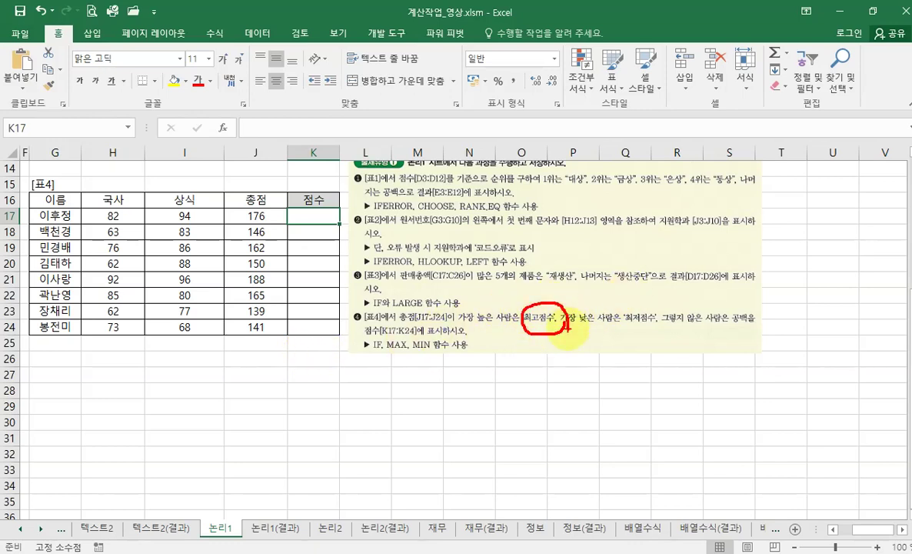
drag(629, 305, 651, 338)
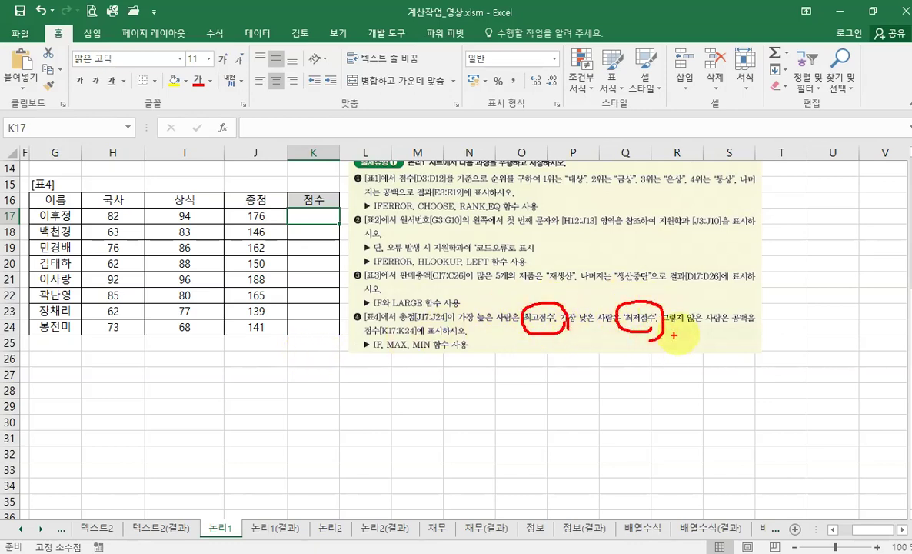
mouse_move(739, 300)
mouse_down()
mouse_move(761, 323)
mouse_move(725, 343)
mouse_up()
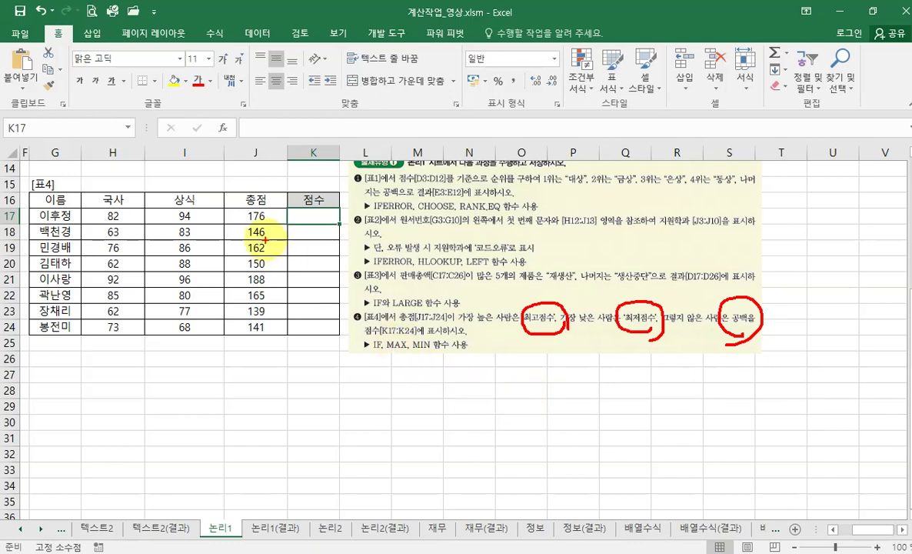
mouse_move(267, 219)
mouse_down()
mouse_move(263, 213)
mouse_move(258, 224)
mouse_move(282, 333)
mouse_up()
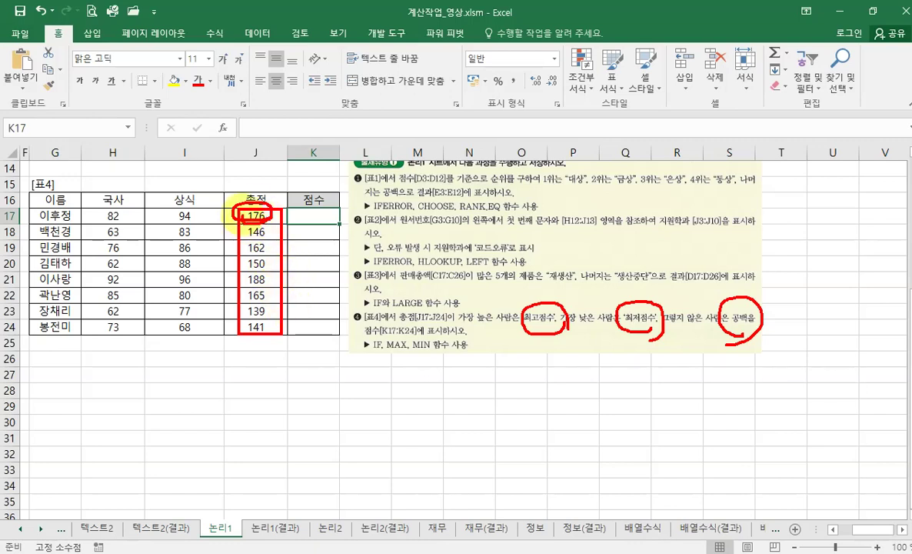
drag(262, 208, 260, 216)
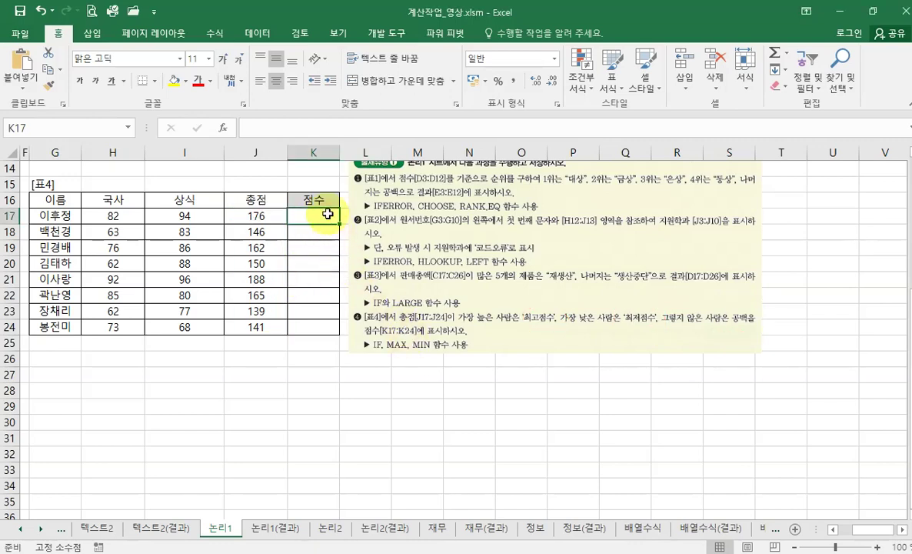
- Start an IF function in K17 whose logical test checks whether J17 equals a nested MAX function
text(=if)
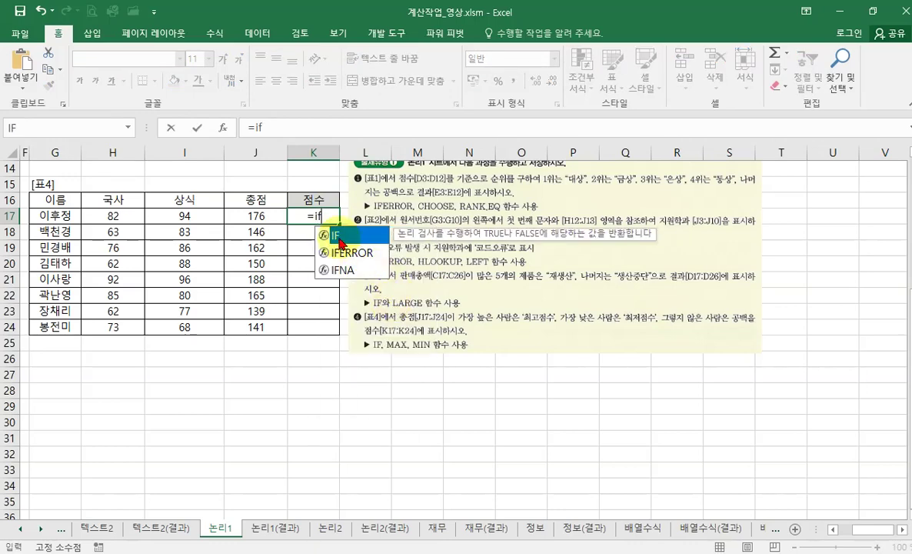
text(()
click(222, 128)
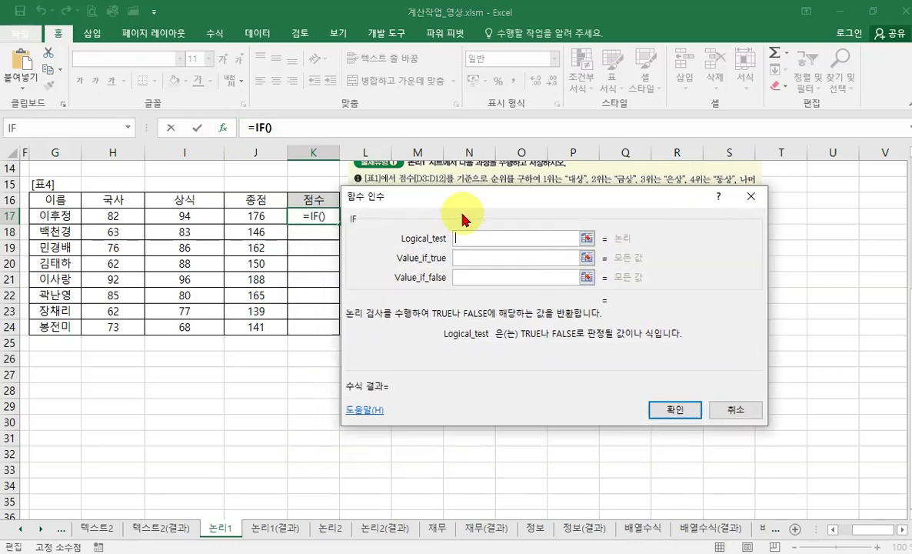
click(257, 217)
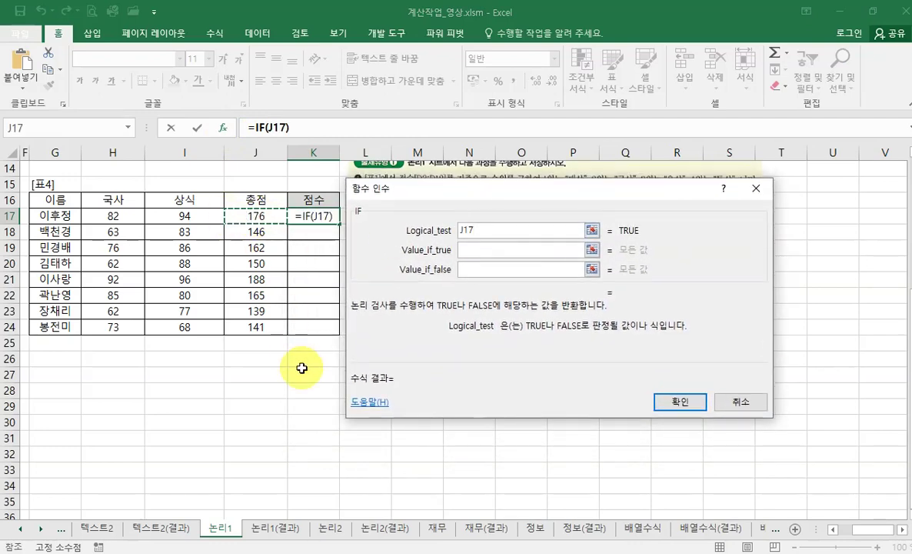
text(=m)
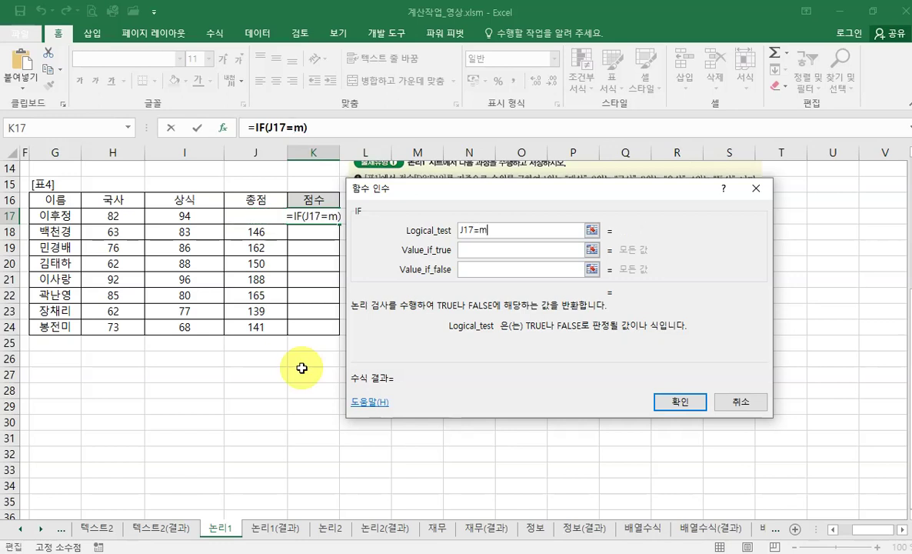
text(ats)
key(BackSpace)
key(BackSpace)
text(x)
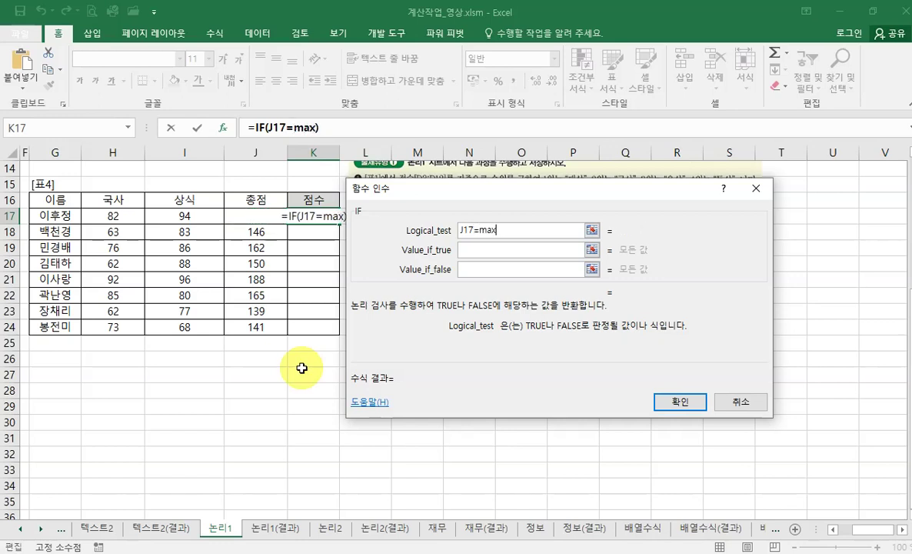
text(())
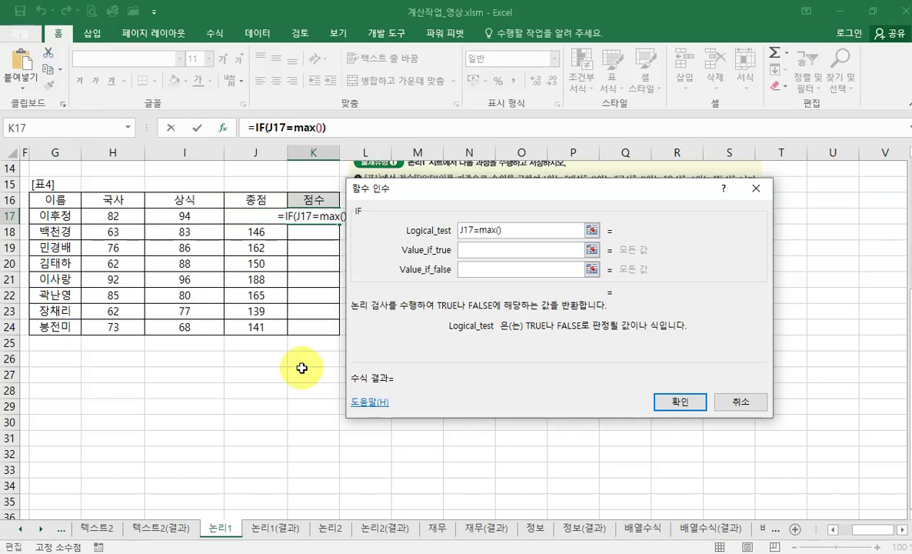
- Set the nested MAX function's Number1 to the absolute range $J$17:$J$24
click(298, 128)
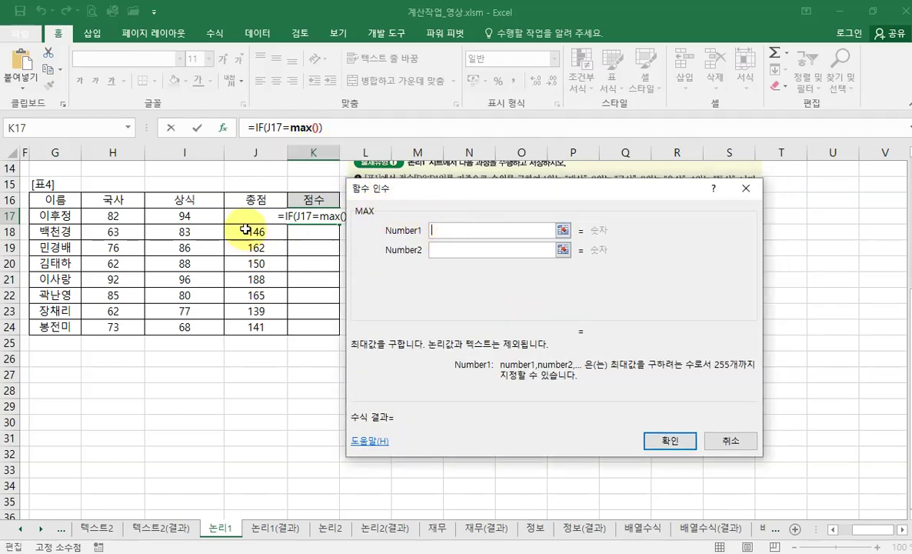
drag(240, 216, 262, 333)
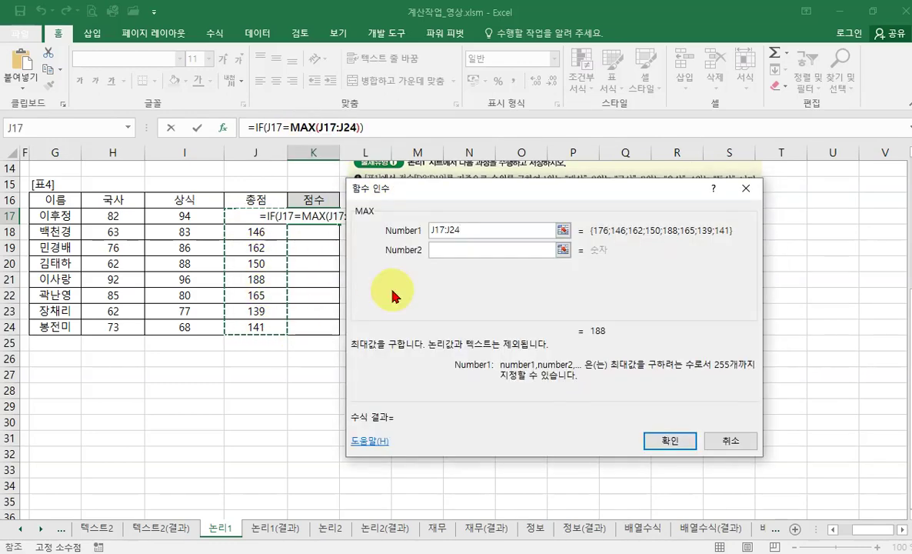
drag(411, 202, 452, 200)
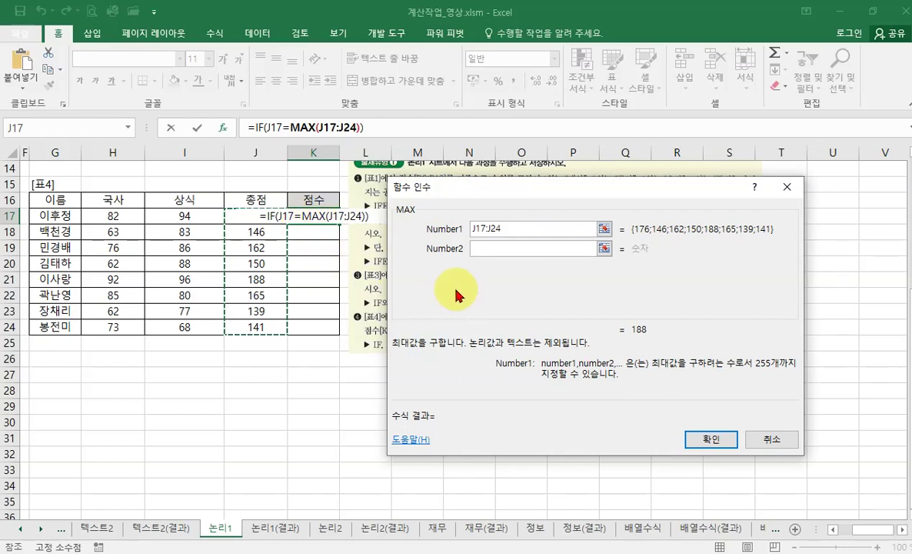
key(F4)
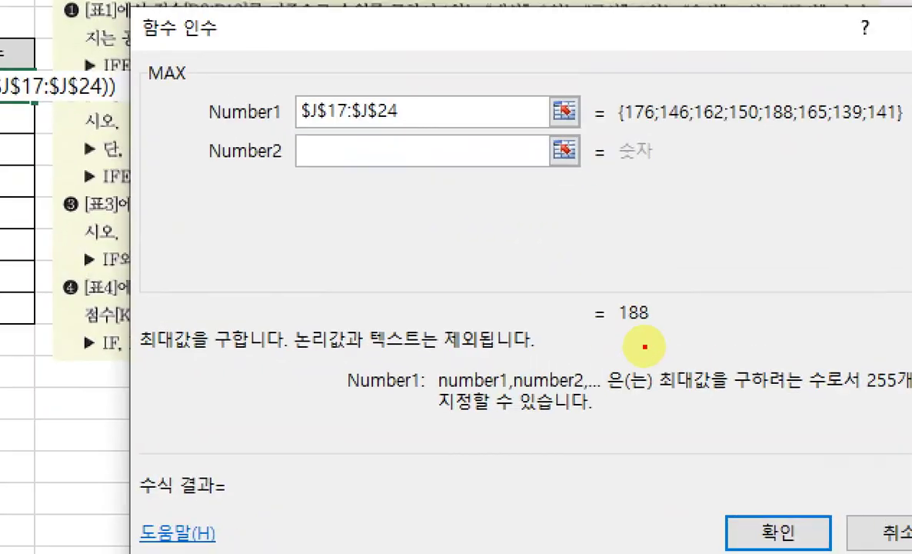
mouse_move(616, 323)
mouse_down()
mouse_move(631, 326)
mouse_move(648, 367)
mouse_move(639, 328)
mouse_up()
drag(658, 209, 641, 275)
drag(615, 246, 638, 273)
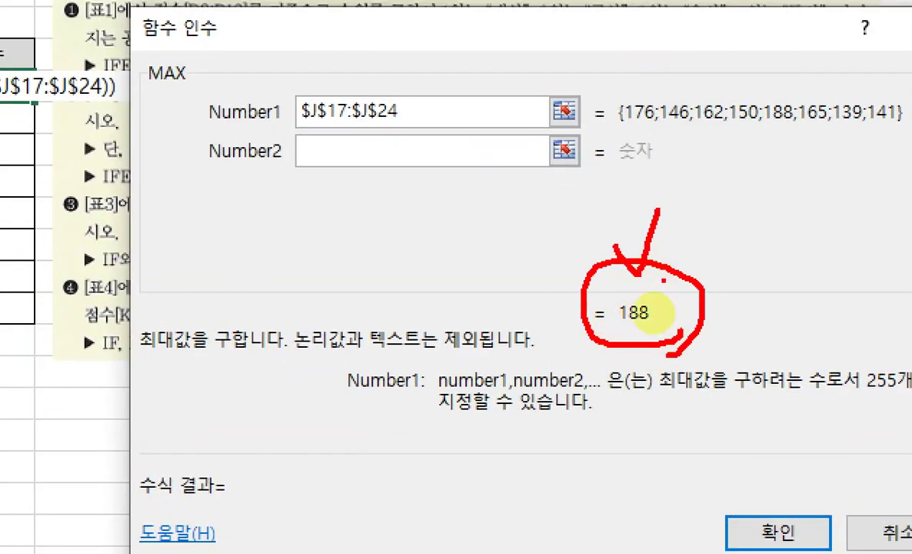
key(Escape)
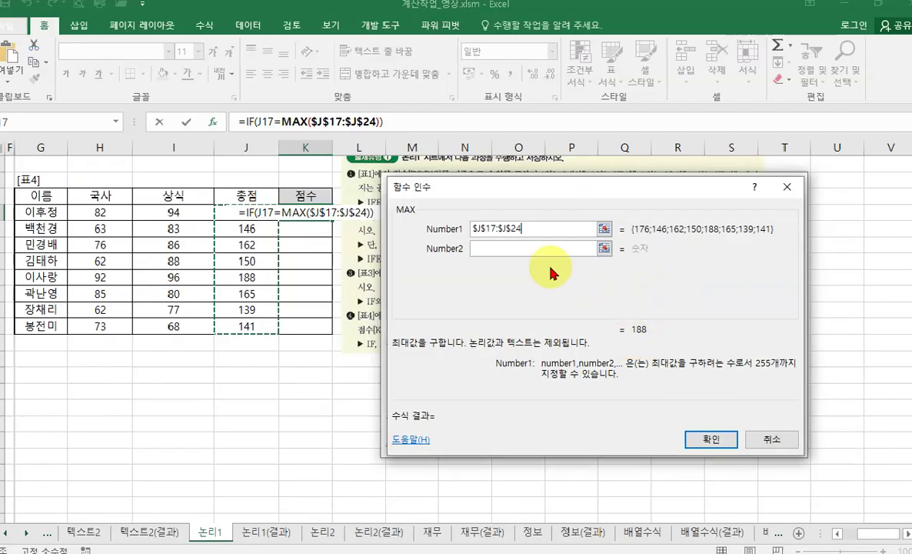
- Return to the outer IF arguments and set the value if true to "최고점수"
click(253, 128)
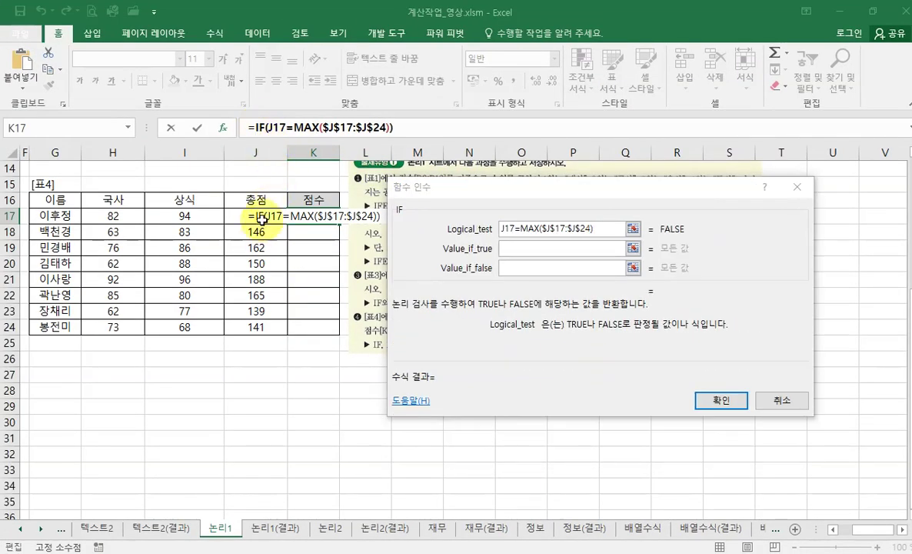
click(527, 248)
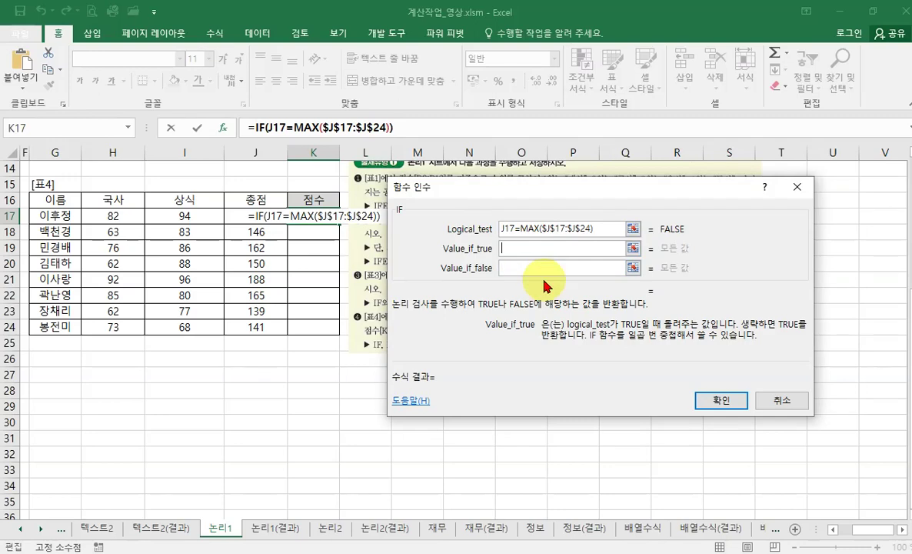
text(치)
key(BackSpace)
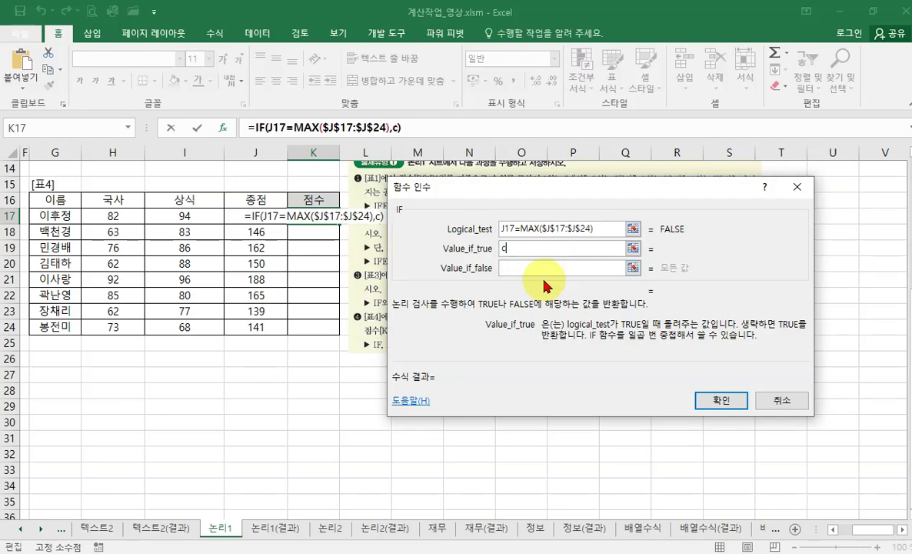
text(최고점)
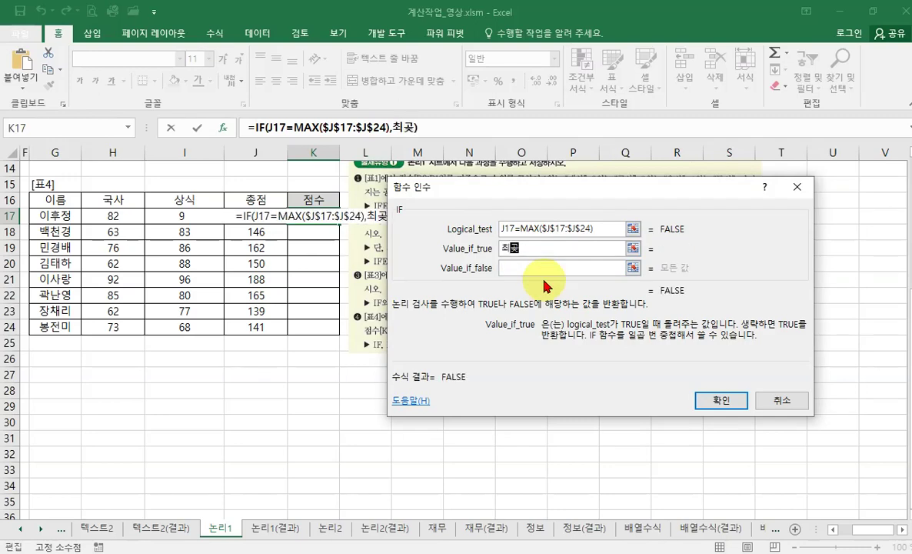
text(수)
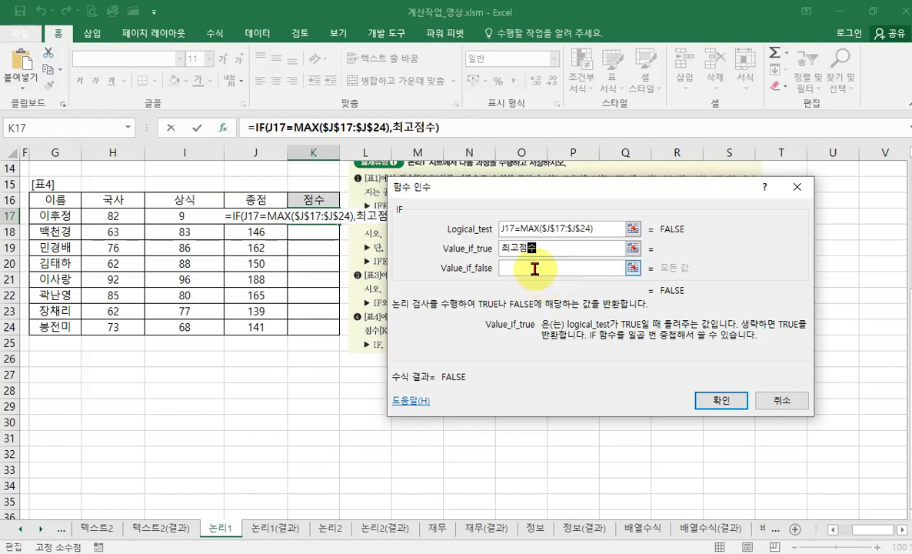
- Nest a second IF as the value if false, with a logical test checking whether J17 equals a MIN function
click(588, 267)
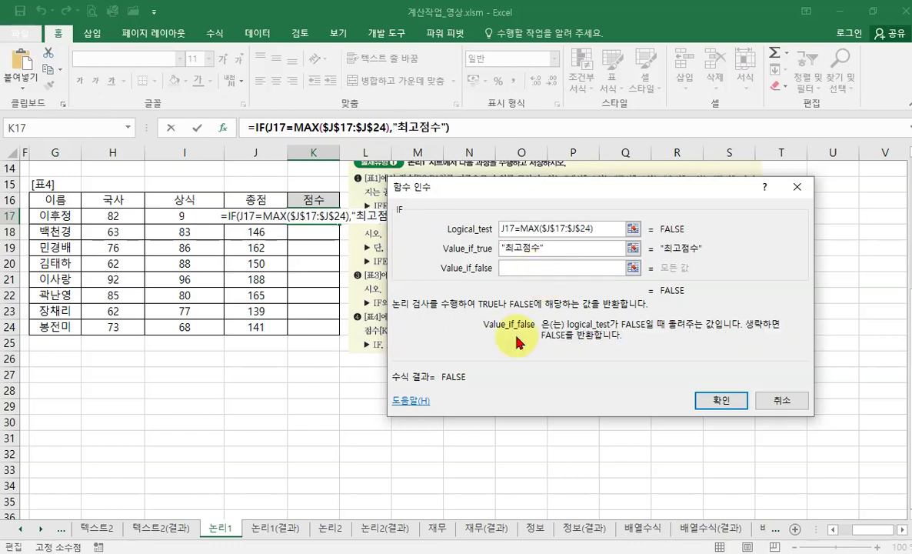
text(if)
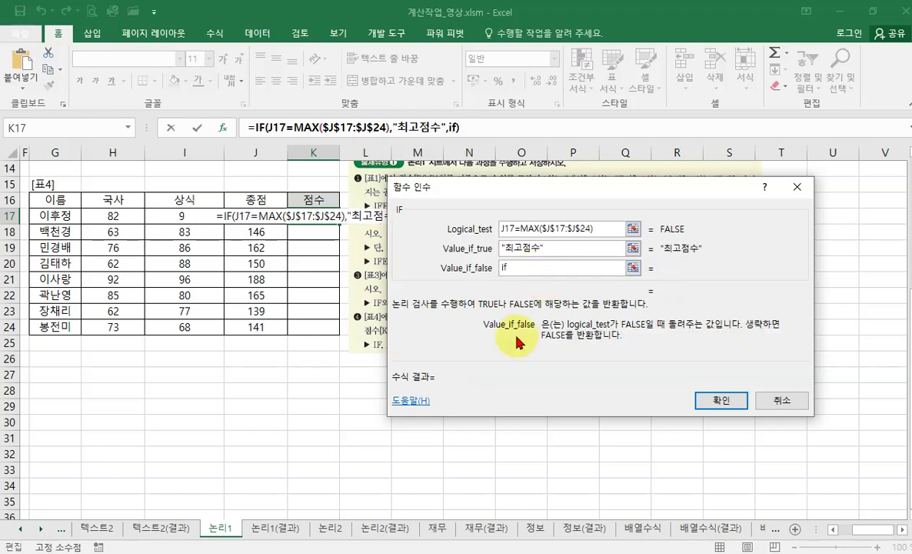
text(()
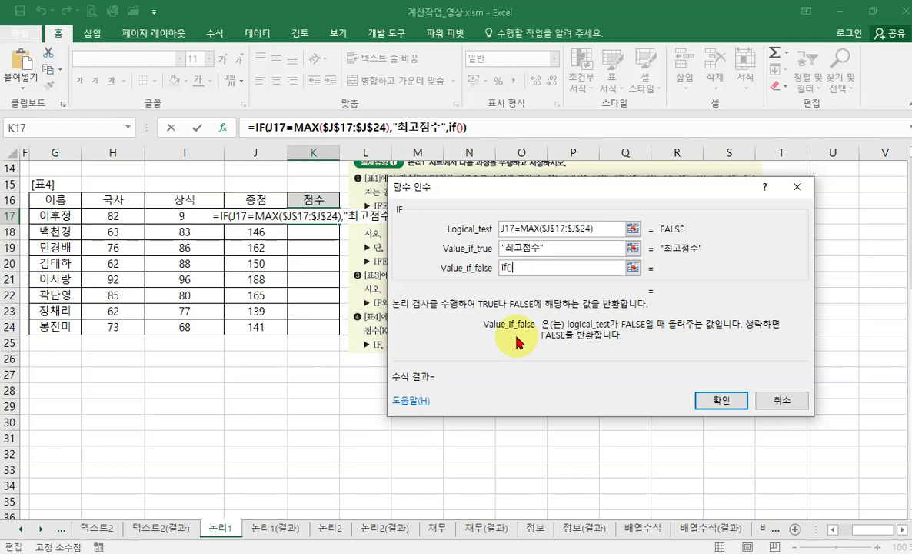
click(438, 127)
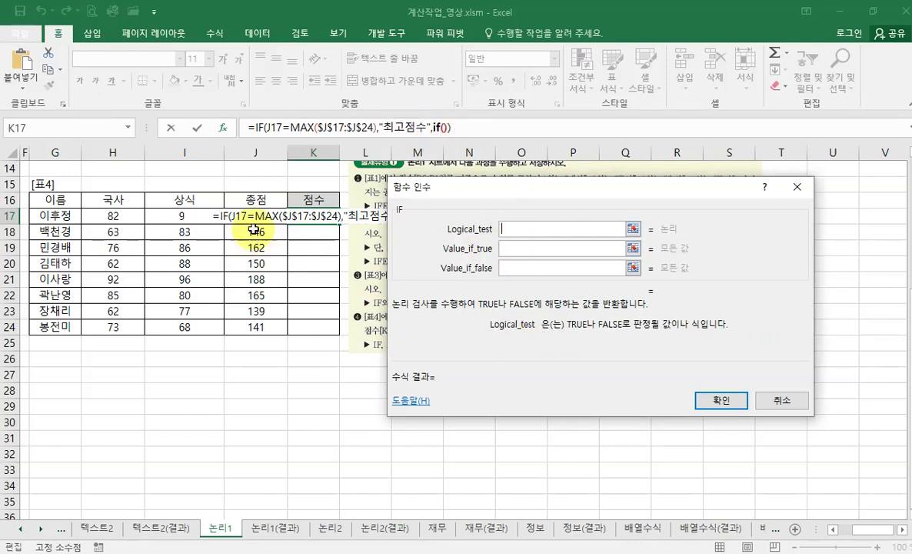
click(258, 216)
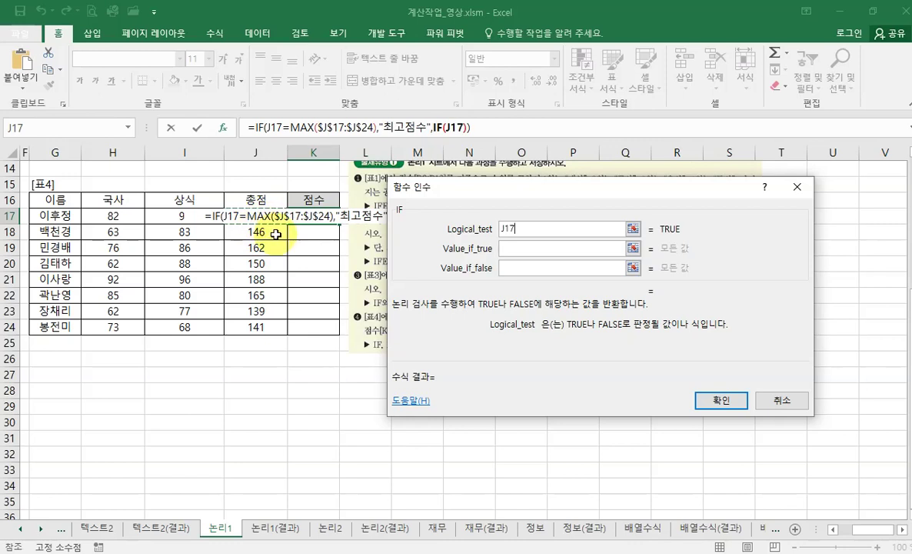
text(=)
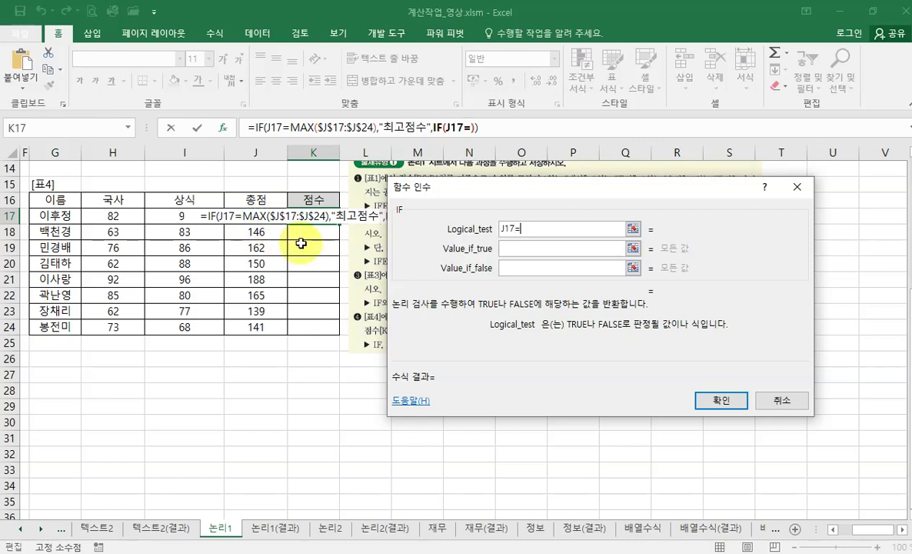
text(mi)
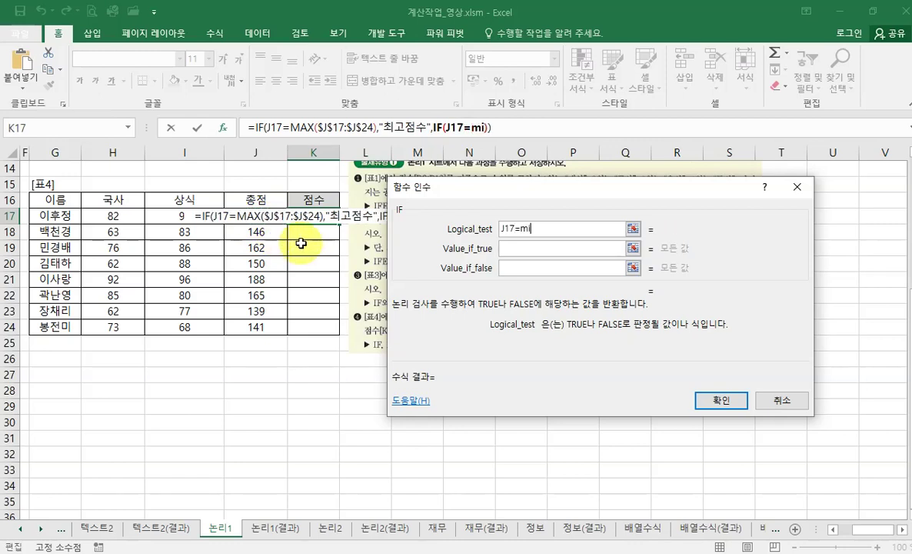
text(n())
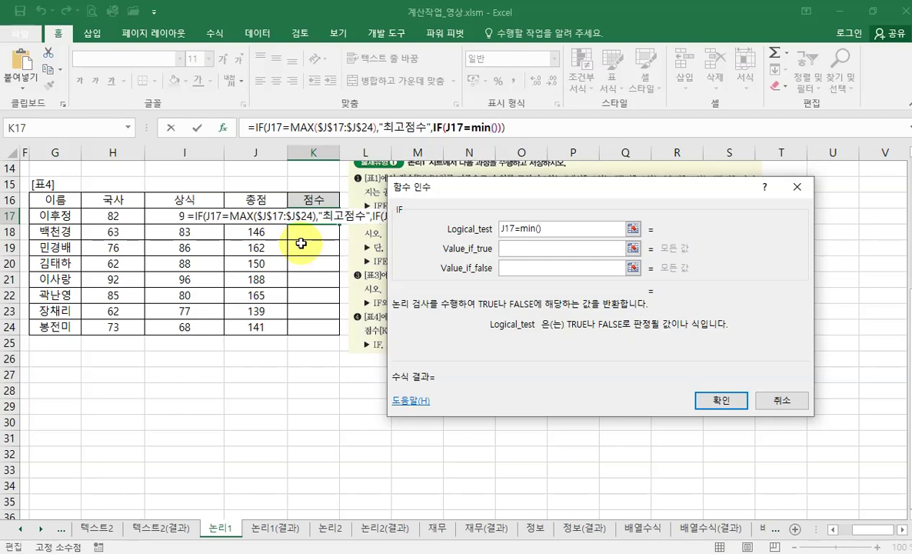
- Set the nested MIN function's Number1 to the absolute range $J$17:$J$24 and return to the second IF's arguments
click(468, 128)
click(501, 228)
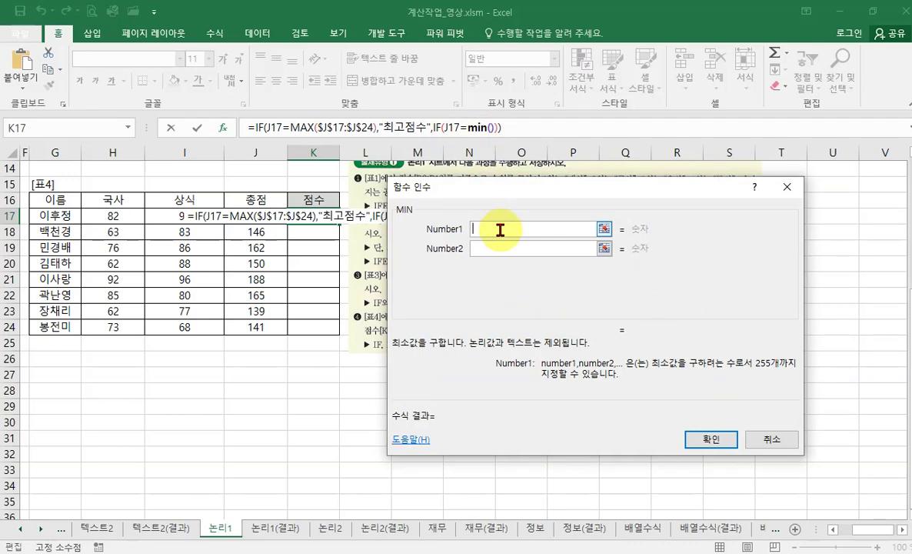
drag(275, 219, 270, 328)
key(F4)
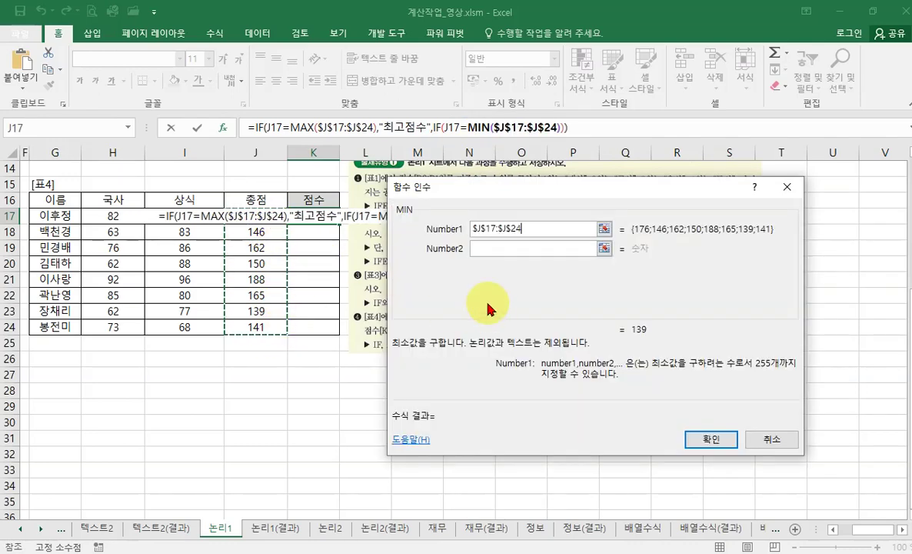
click(435, 129)
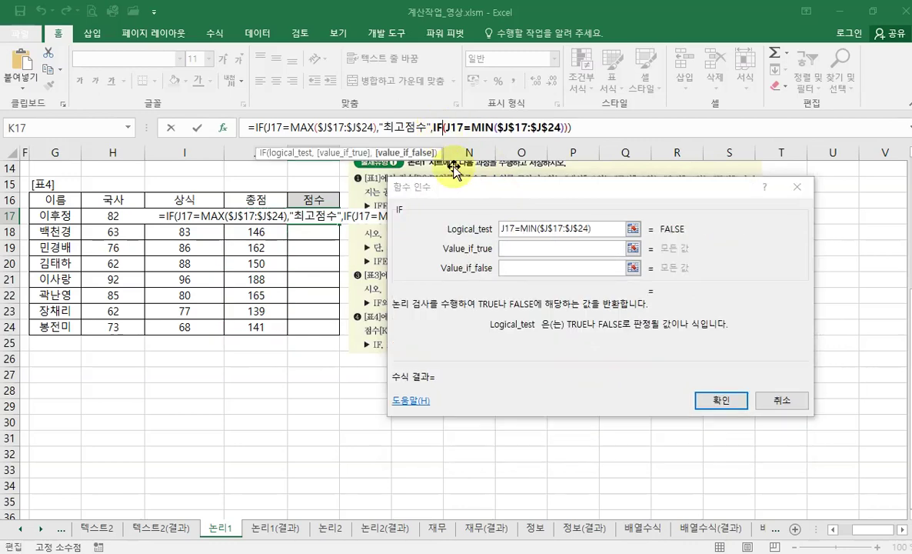
- Set the second IF's value if true to "최저점수"
click(577, 248)
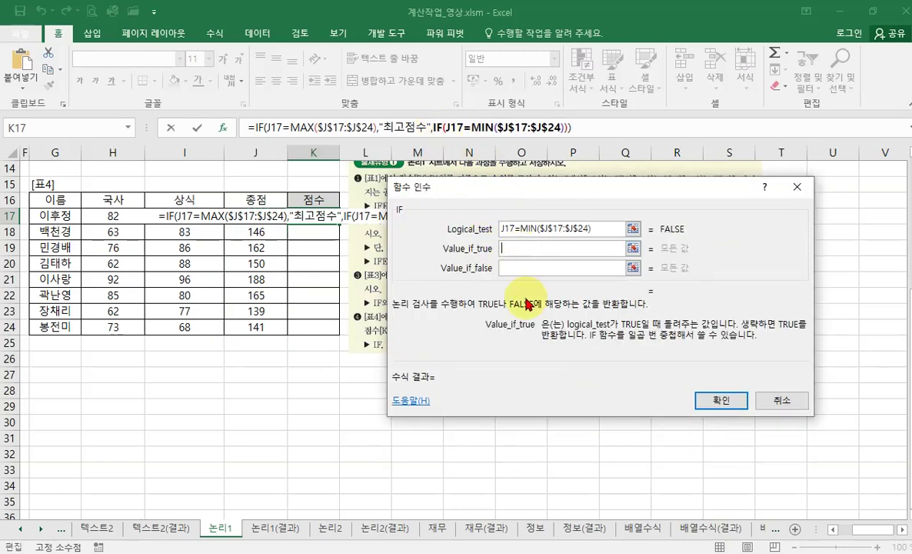
text(최)
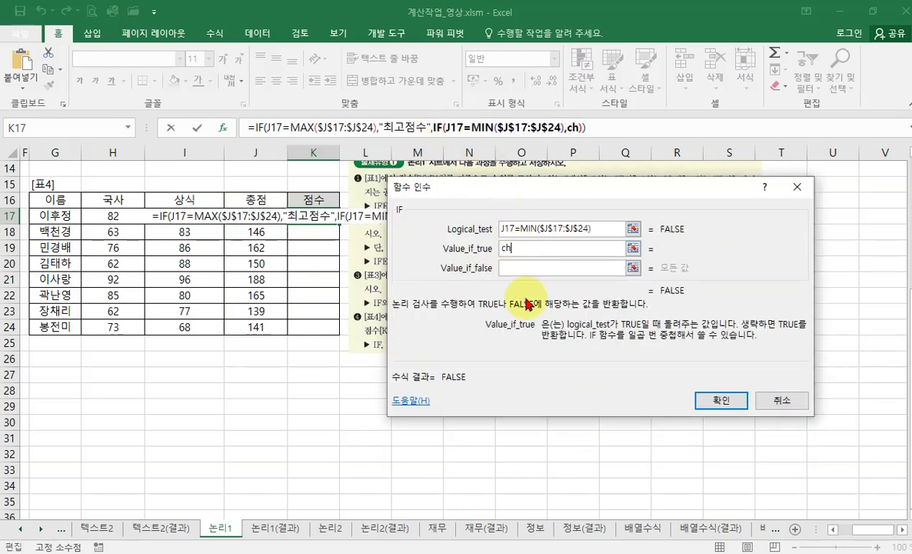
text(저점ㅅ)
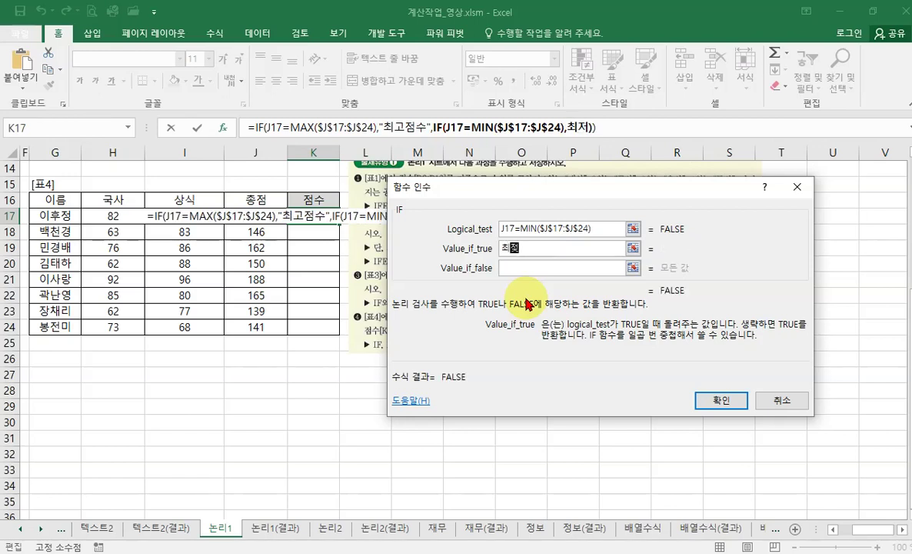
- Set the second IF's value if false to an empty string "" and fill the completed K17 formula down through K24
click(525, 266)
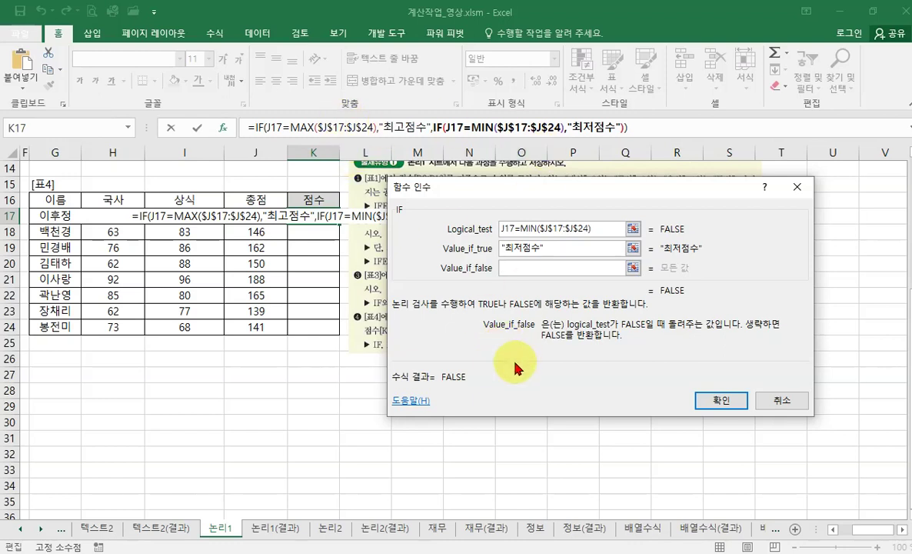
text("")
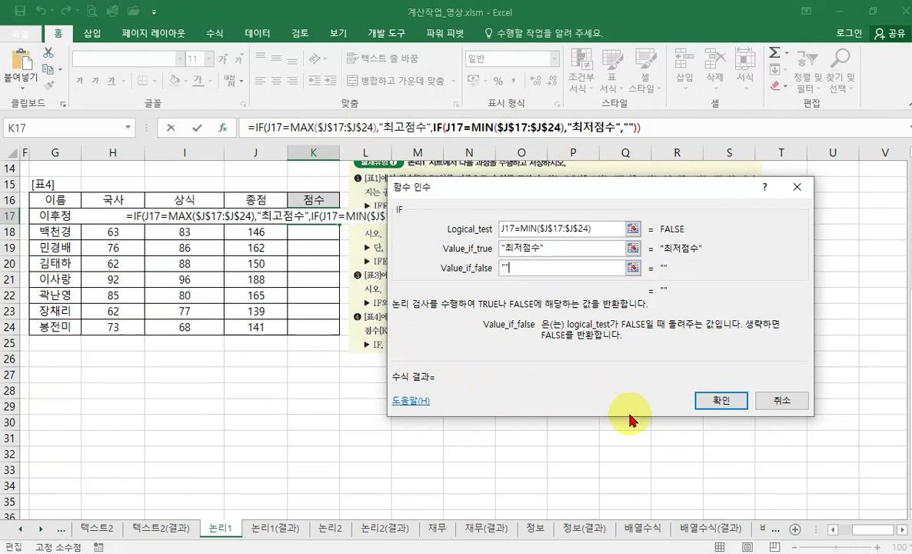
click(703, 398)
drag(339, 224, 338, 326)
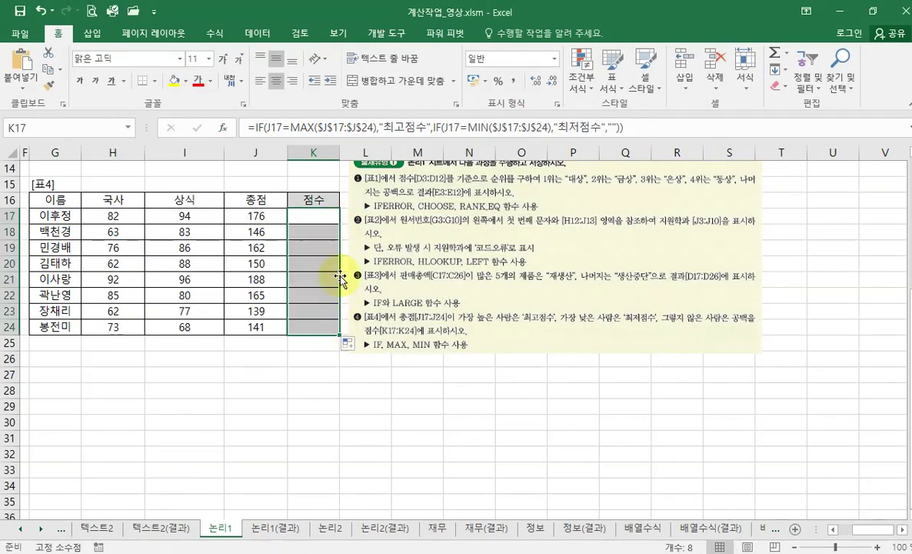